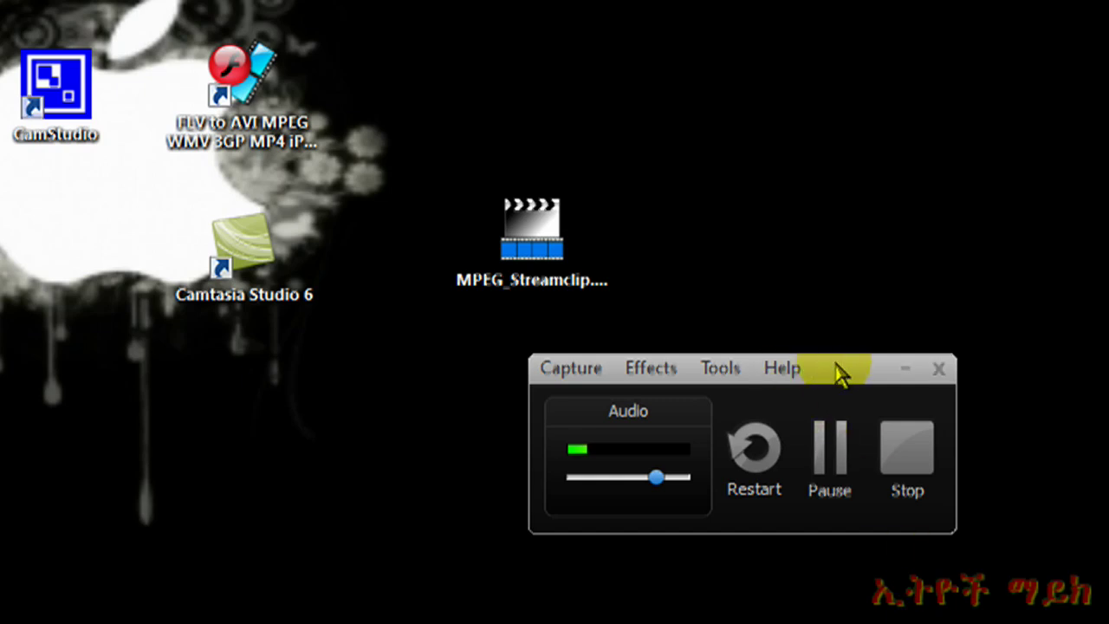
# Stop the recording and add the capture-3.camrec clip to the timeline.
pyautogui.click(904, 368)
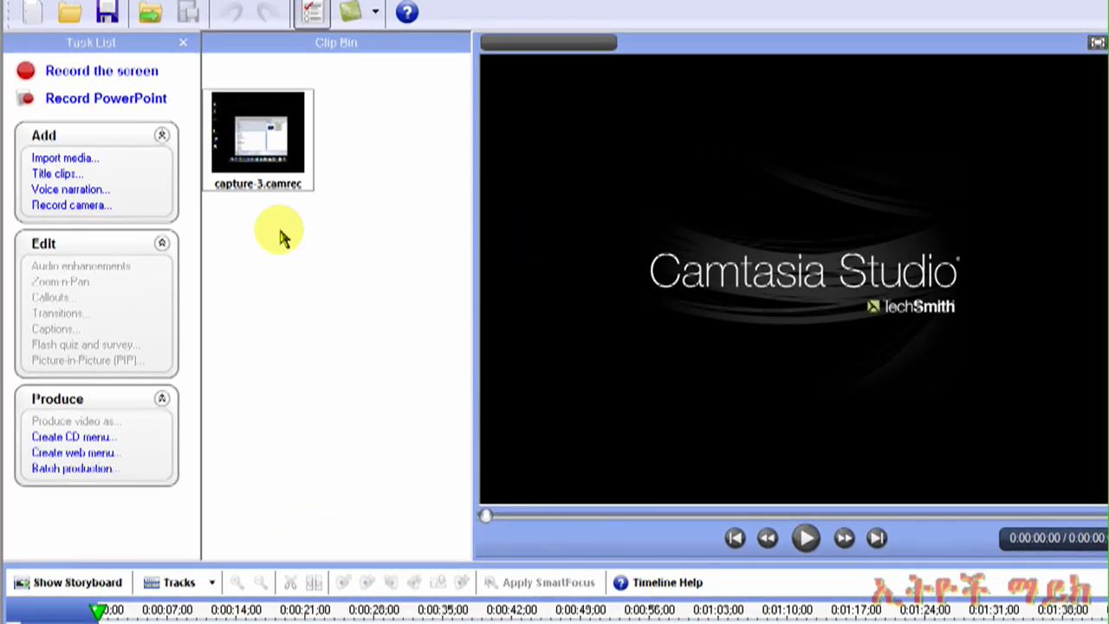
pyautogui.rightClick(275, 167)
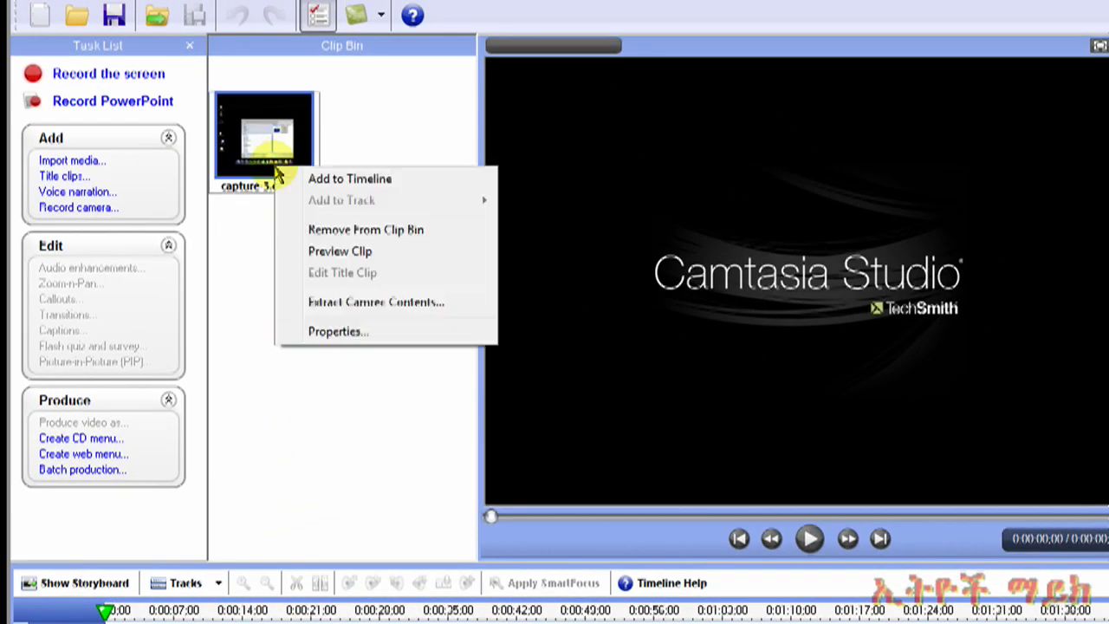
pyautogui.click(312, 184)
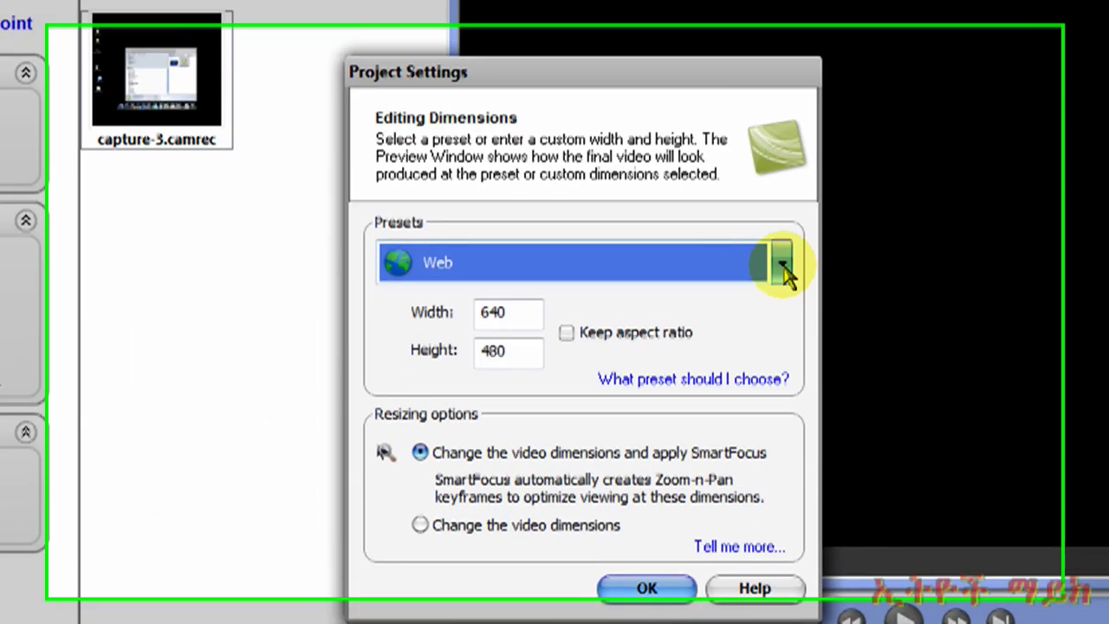
# Set custom editing dimensions of 1280 x 720 and dismiss the SmartFocus warning.
pyautogui.click(782, 265)
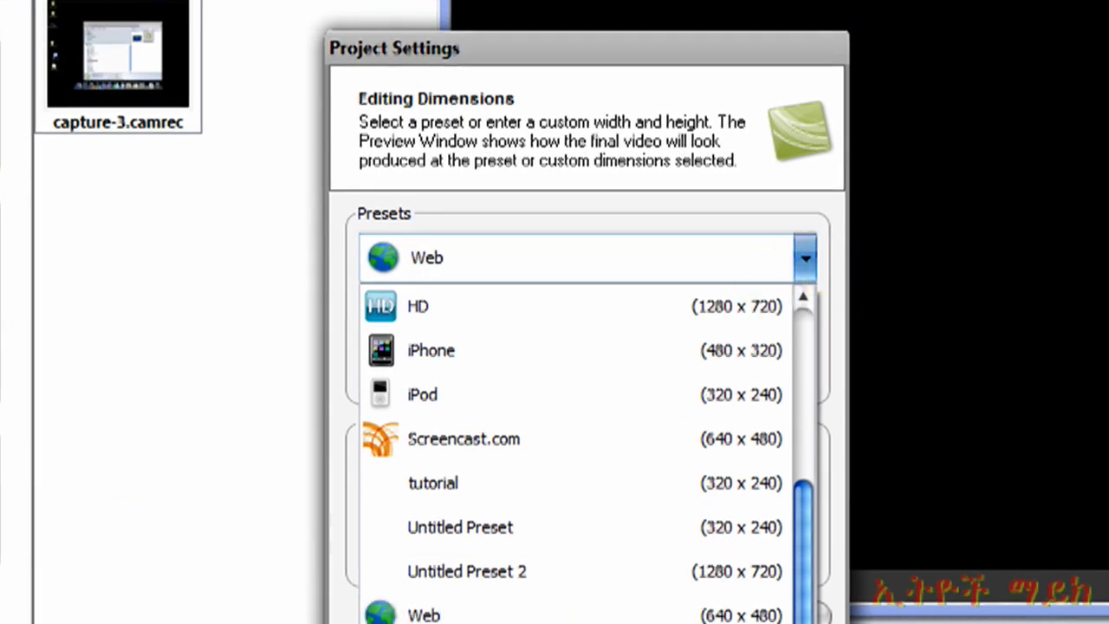
pyautogui.click(433, 619)
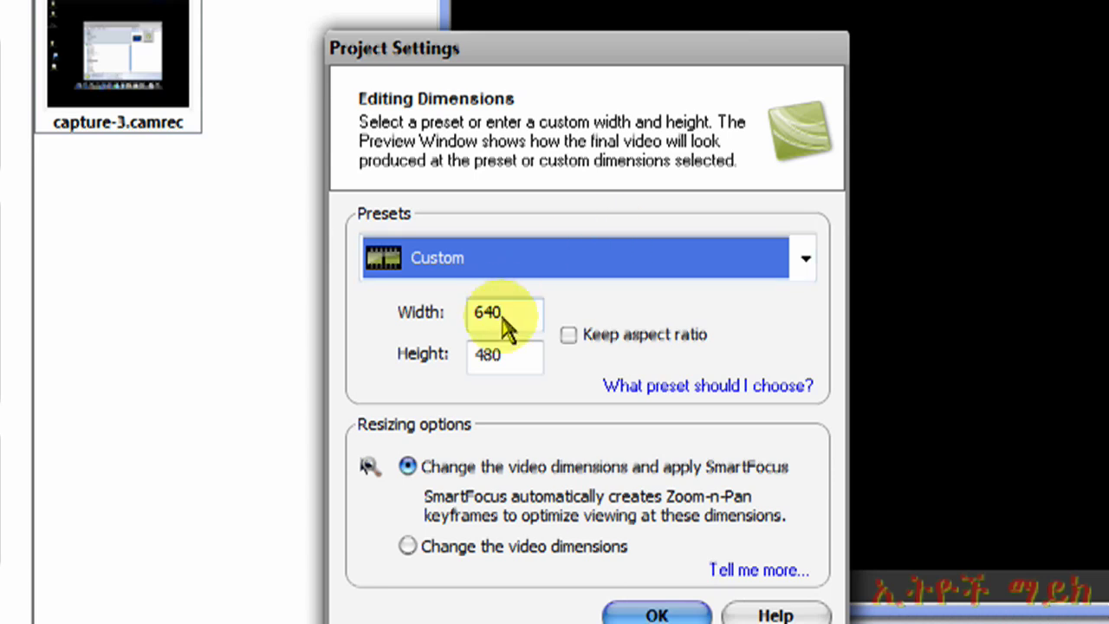
pyautogui.doubleClick(529, 317)
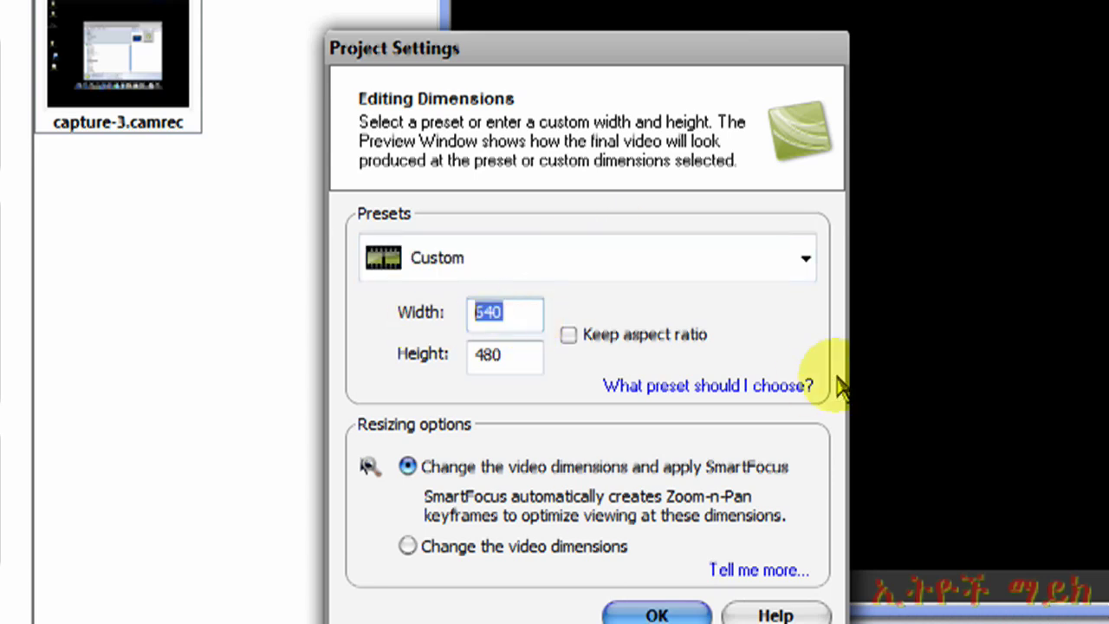
pyautogui.write('1280')
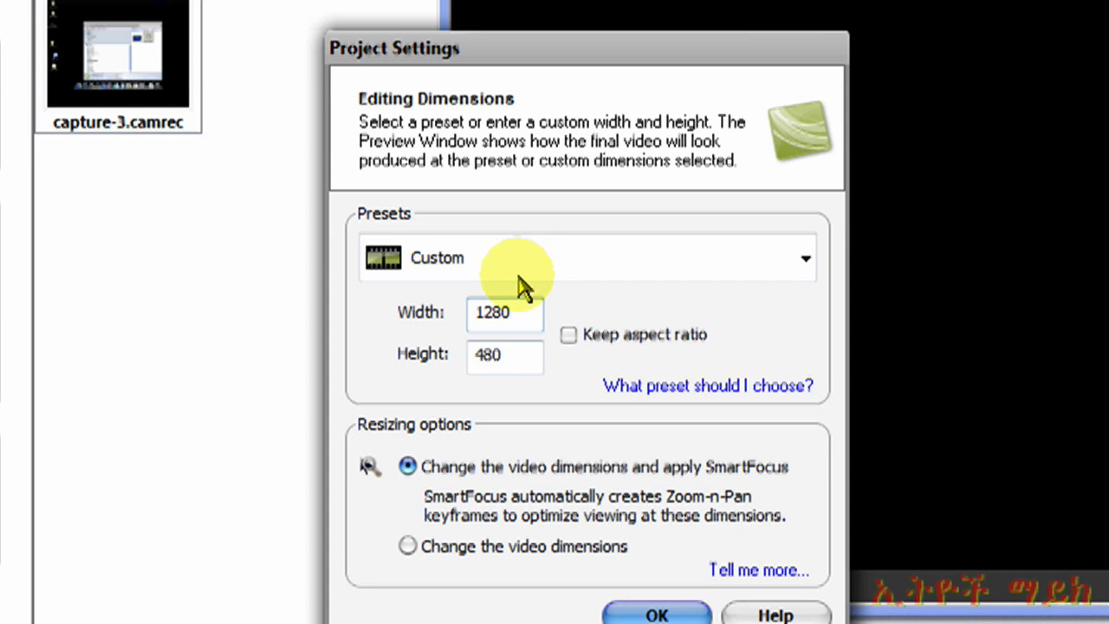
pyautogui.doubleClick(511, 357)
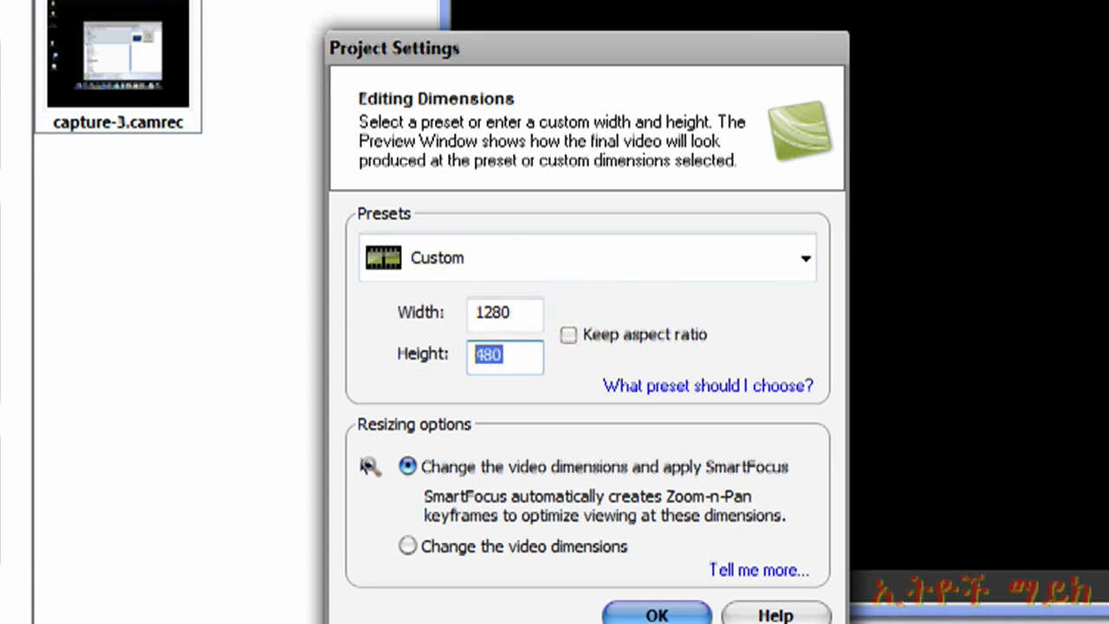
pyautogui.write('720')
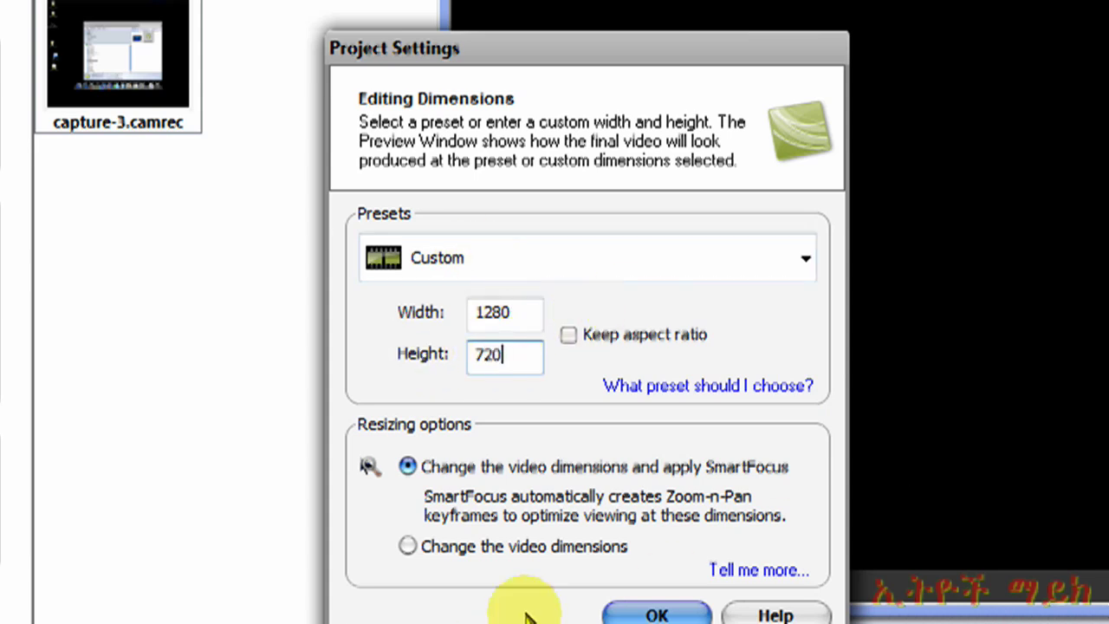
pyautogui.click(655, 613)
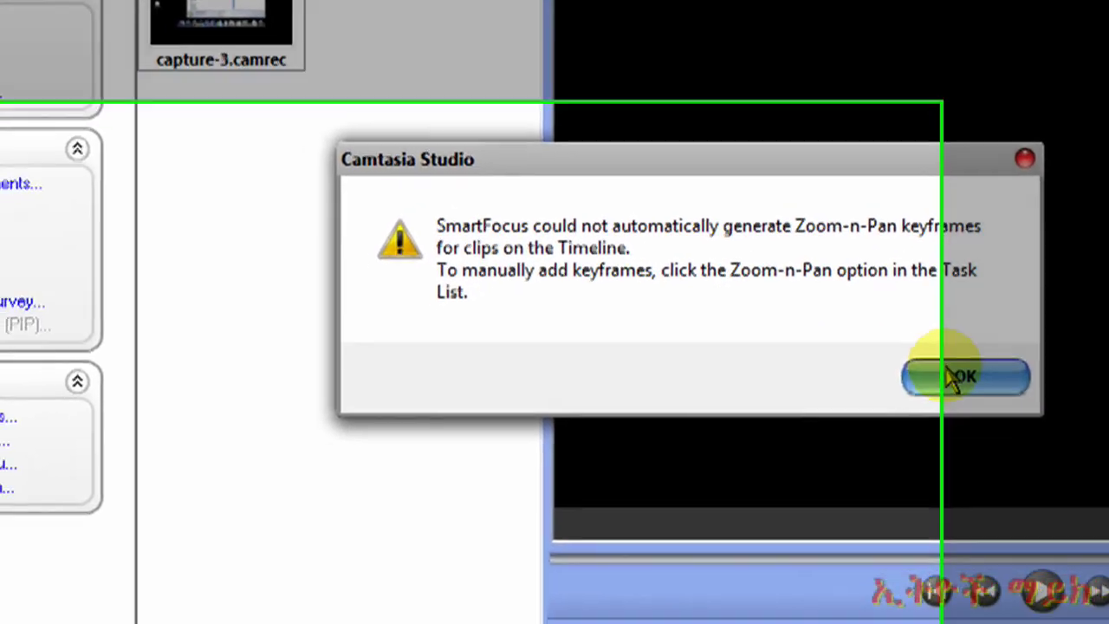
pyautogui.click(961, 377)
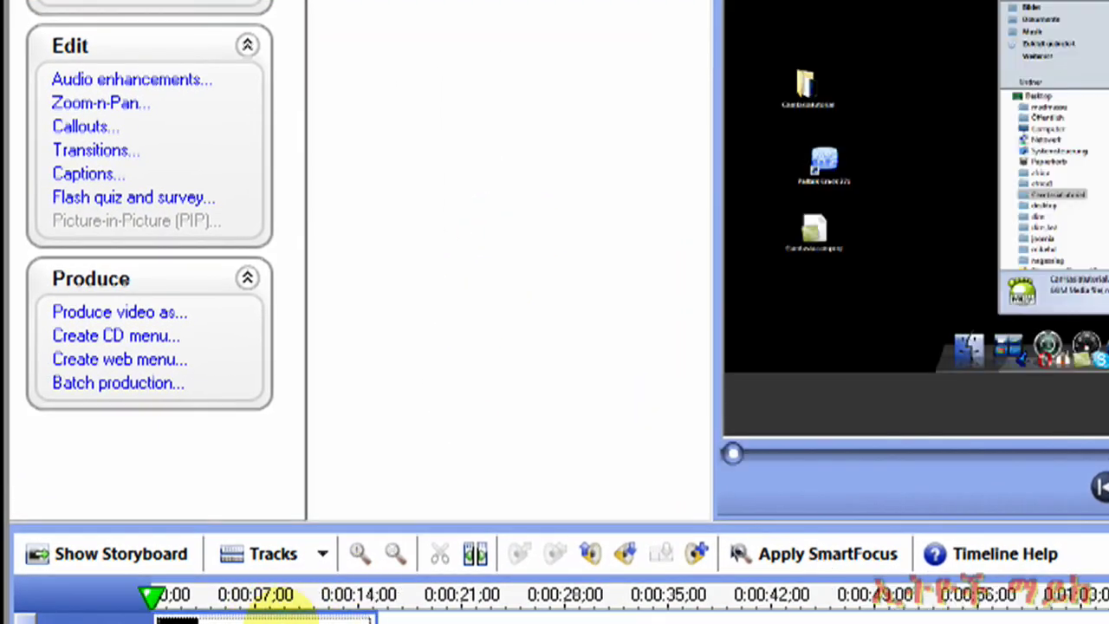
# Begin Produce video as with Custom production settings and advance to the file format page.
pyautogui.click(121, 313)
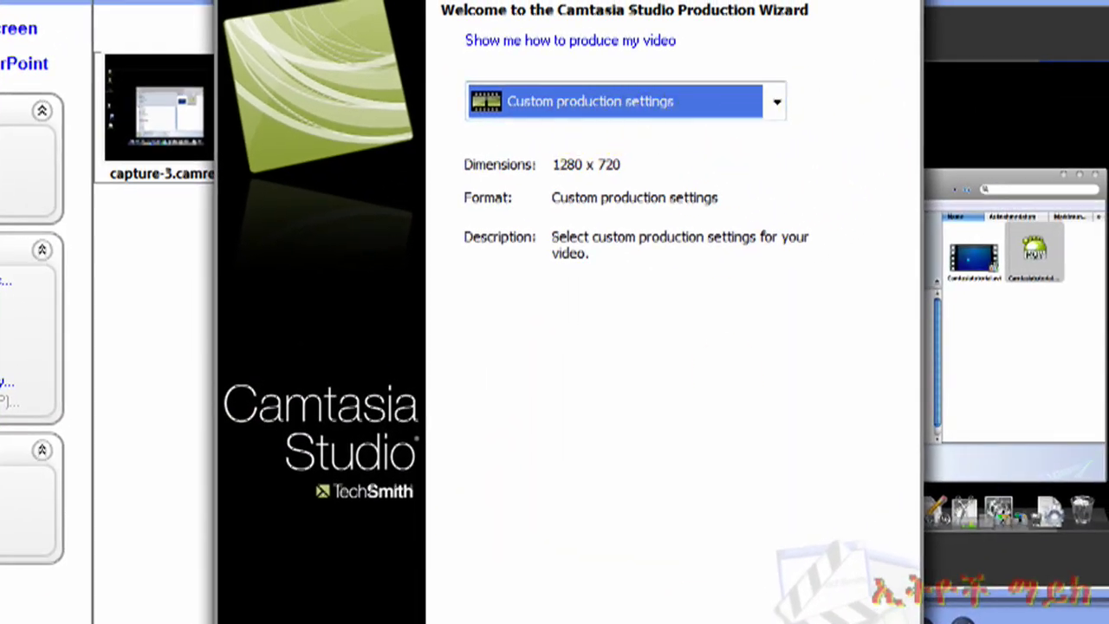
pyautogui.click(658, 616)
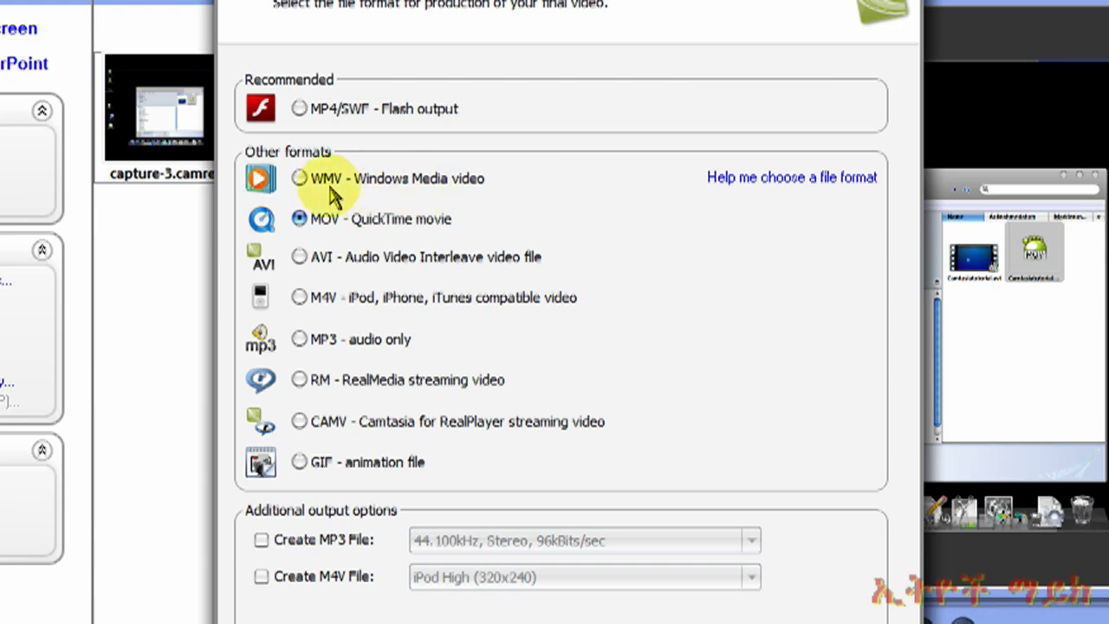
# Choose WMV output, step through profile, size, options, contents and output pages, then cancel.
pyautogui.click(299, 178)
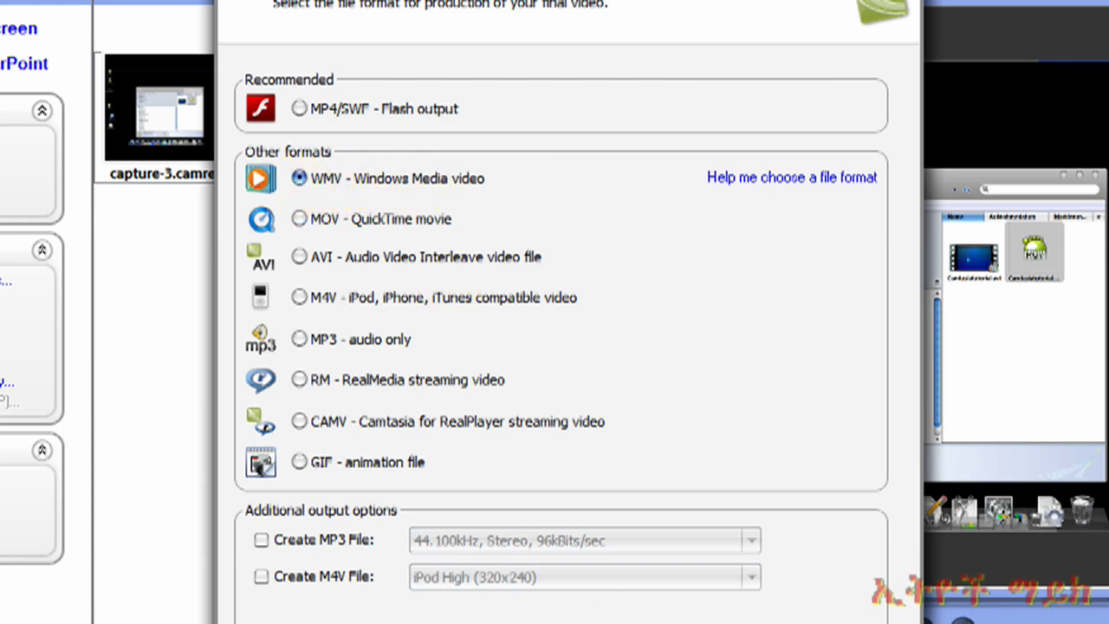
pyautogui.press('Return')
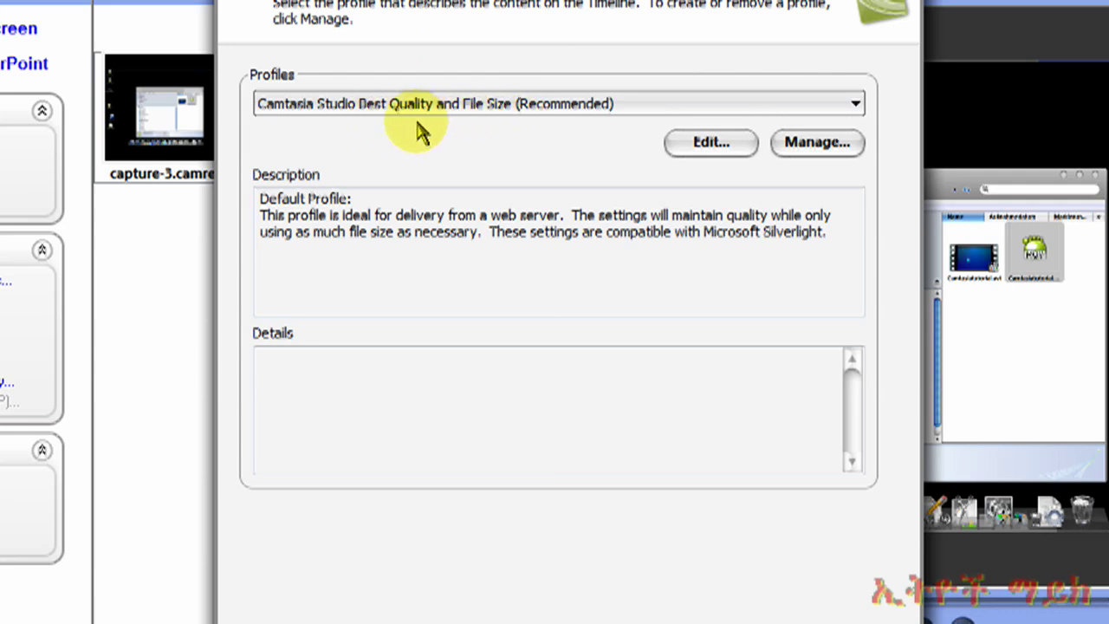
pyautogui.press('Return')
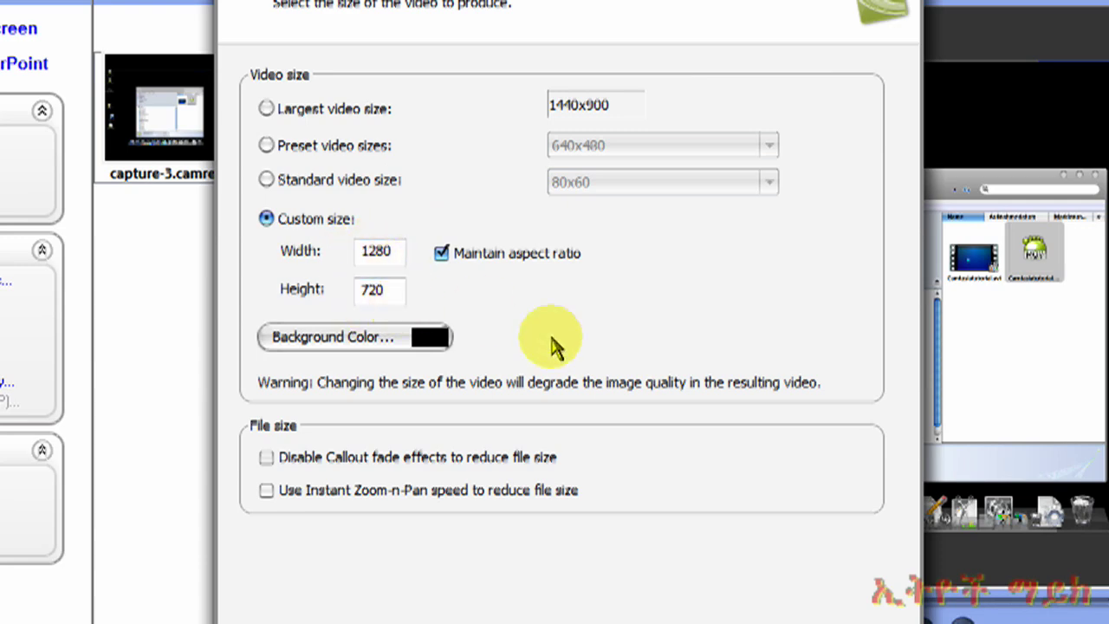
pyautogui.press('Return')
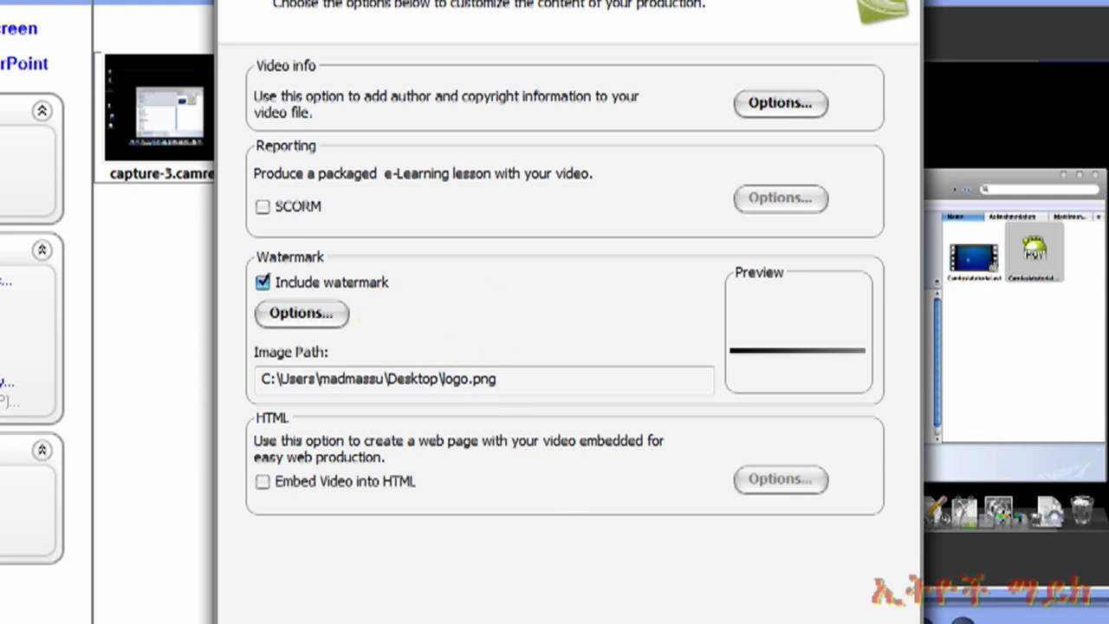
pyautogui.press('Return')
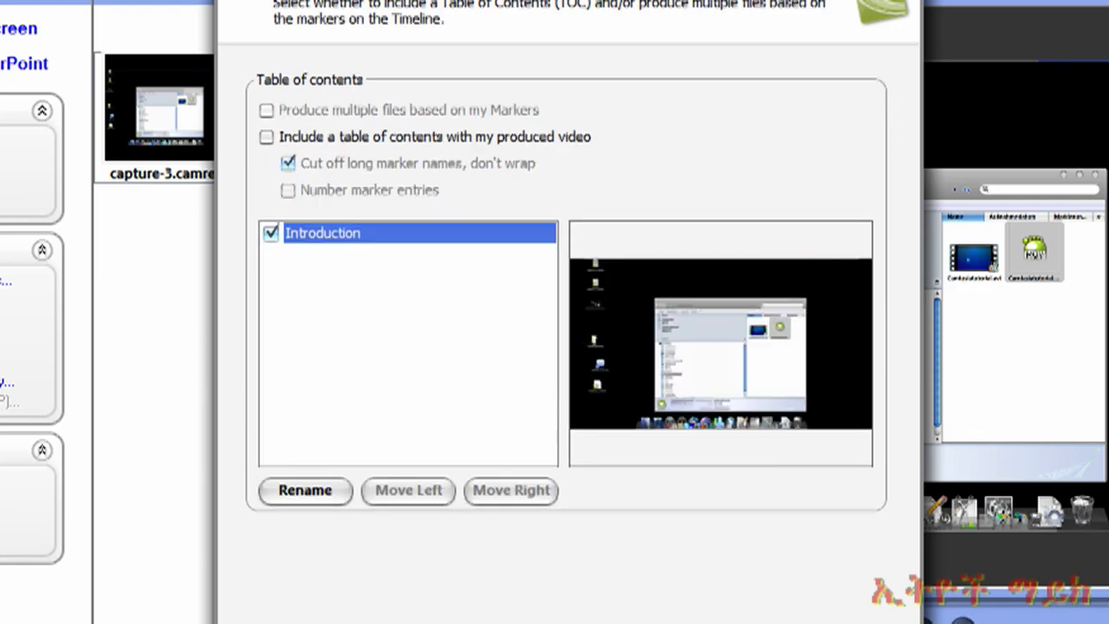
pyautogui.press('Return')
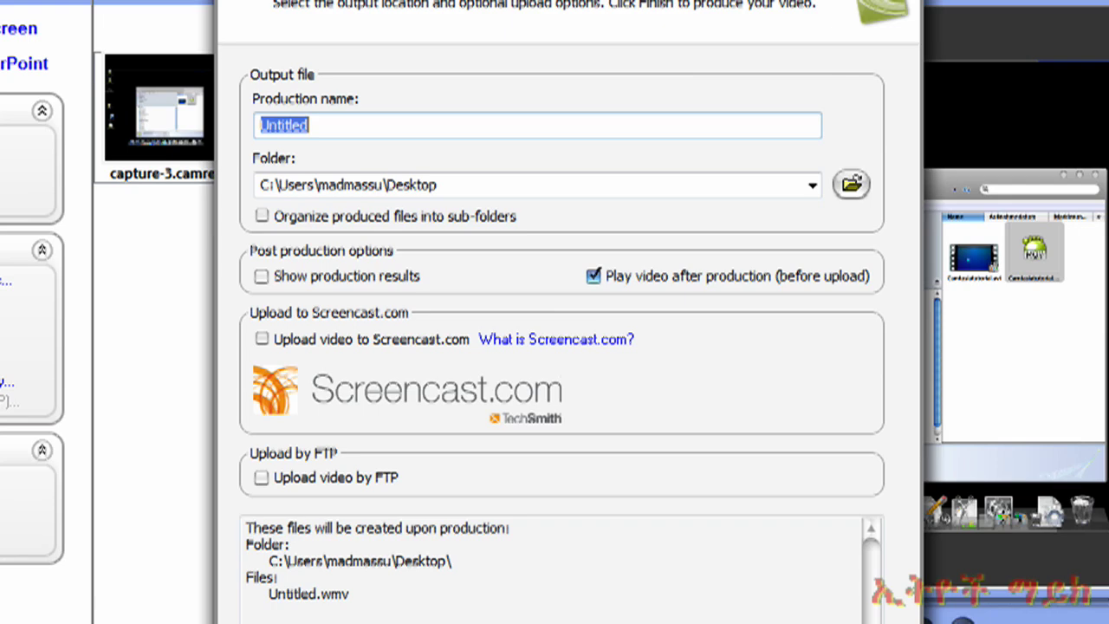
pyautogui.press('Escape')
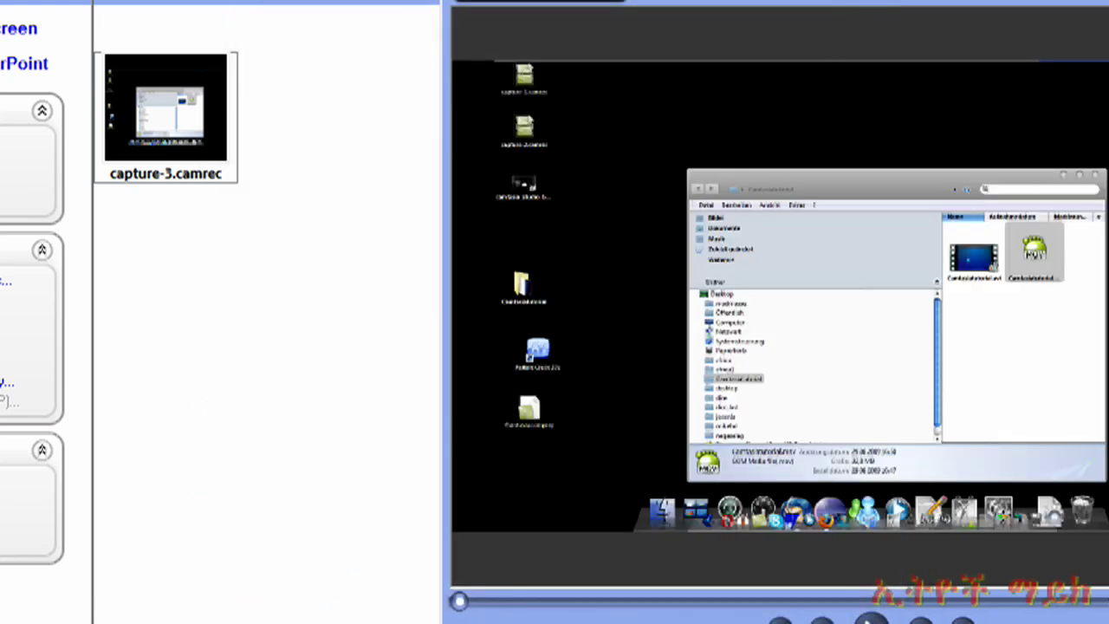
# Add the capture-3 clip to the timeline again.
pyautogui.click(232, 312)
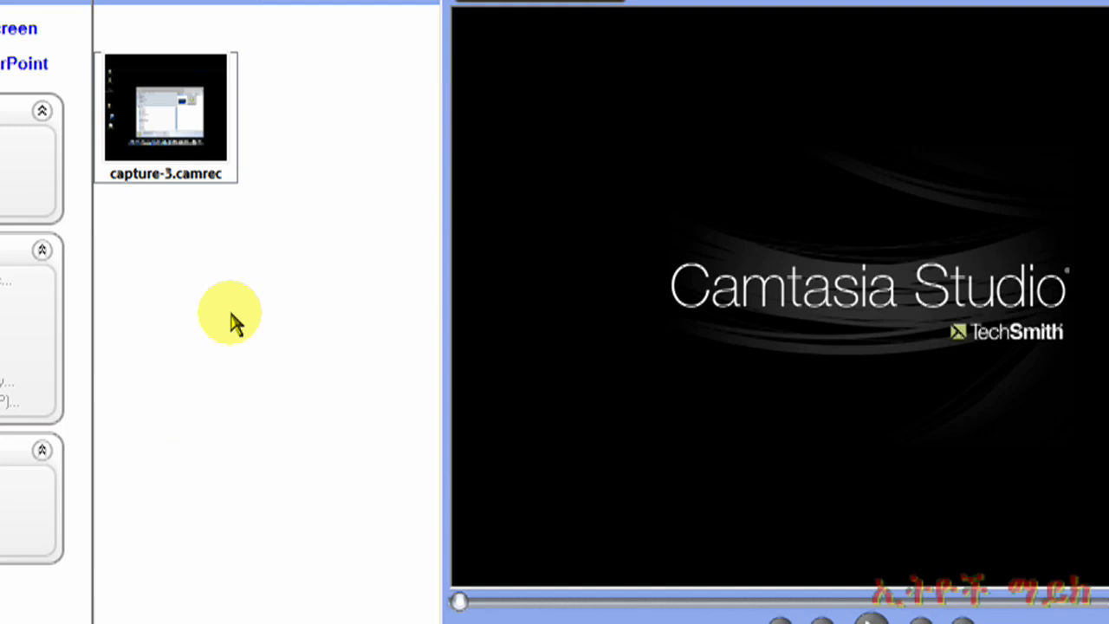
pyautogui.click(165, 163)
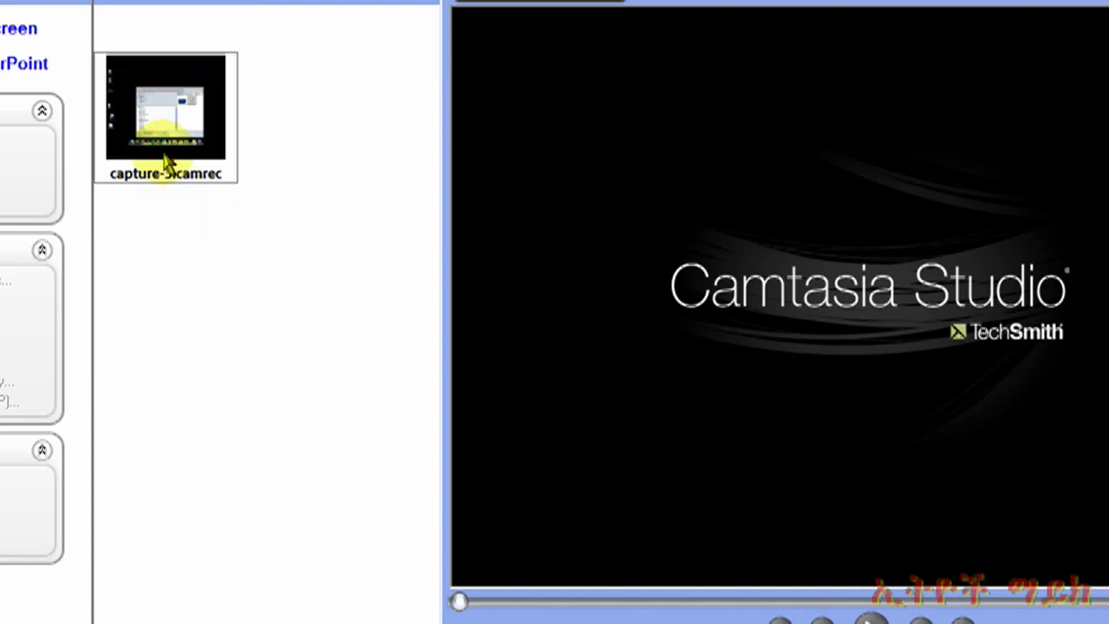
pyautogui.rightClick(164, 163)
pyautogui.click(178, 161)
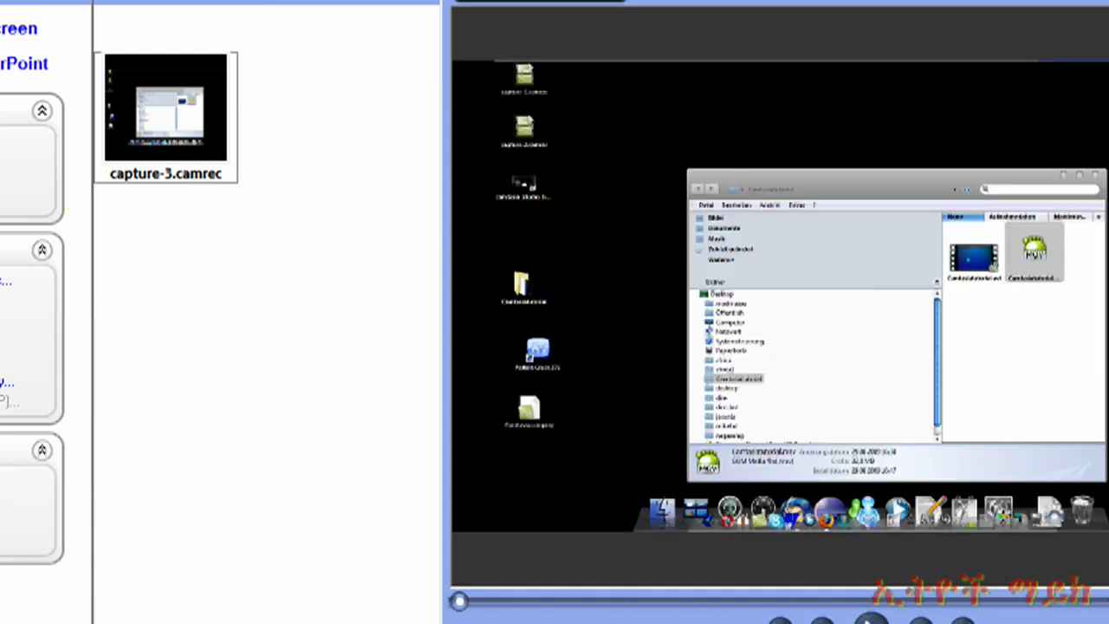
# Produce the video with the YouTube HD 1280x720 MOV preset.
pyautogui.hotkey('ctrl', 'p')
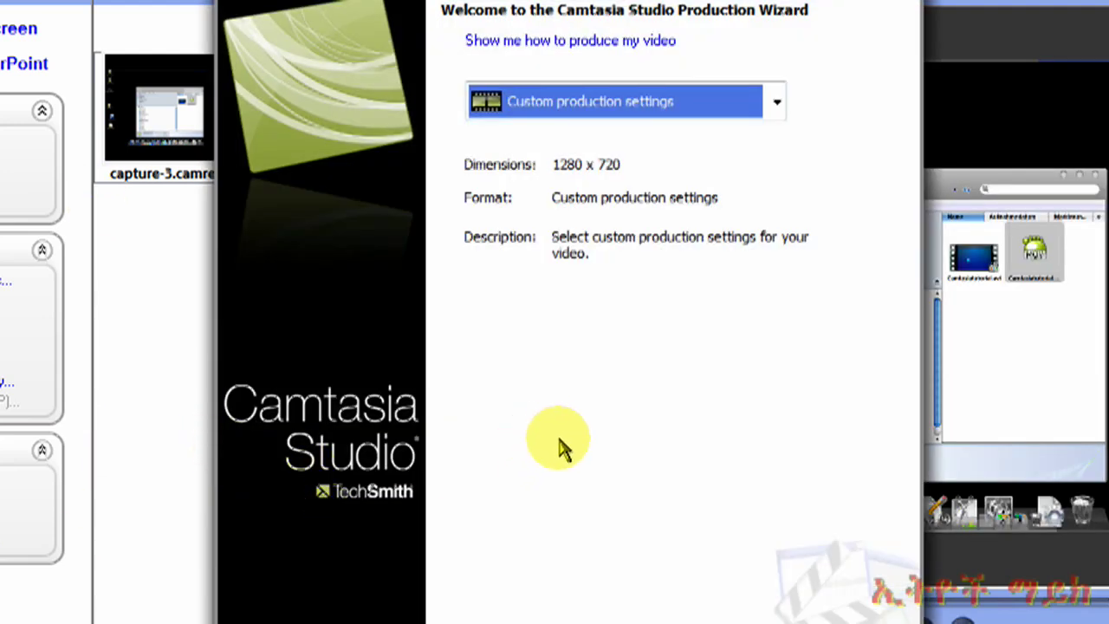
pyautogui.click(780, 101)
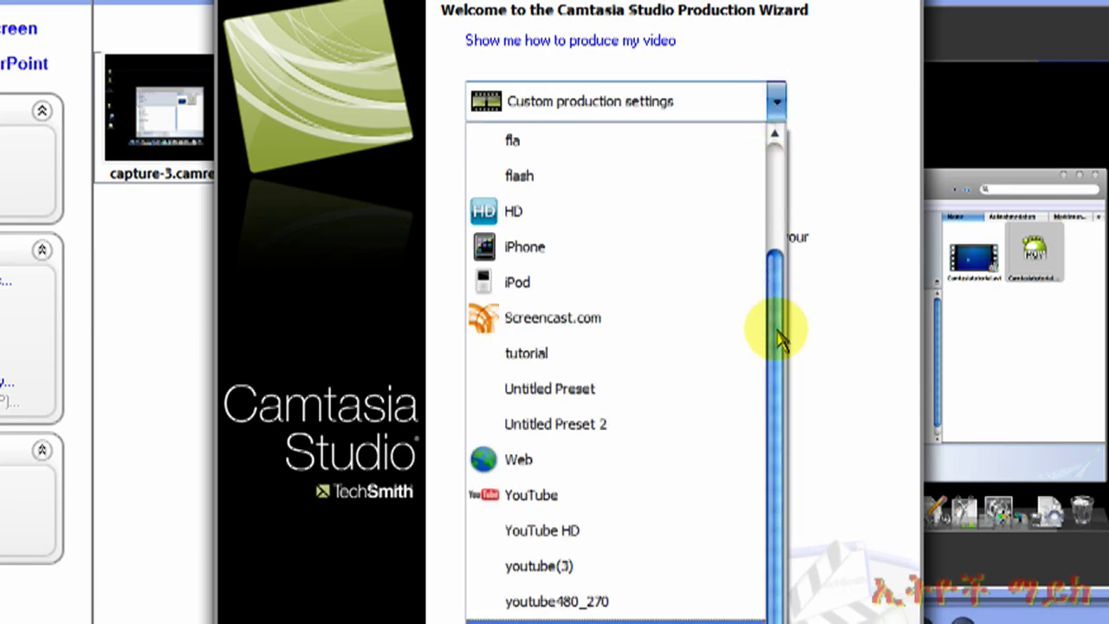
pyautogui.click(640, 535)
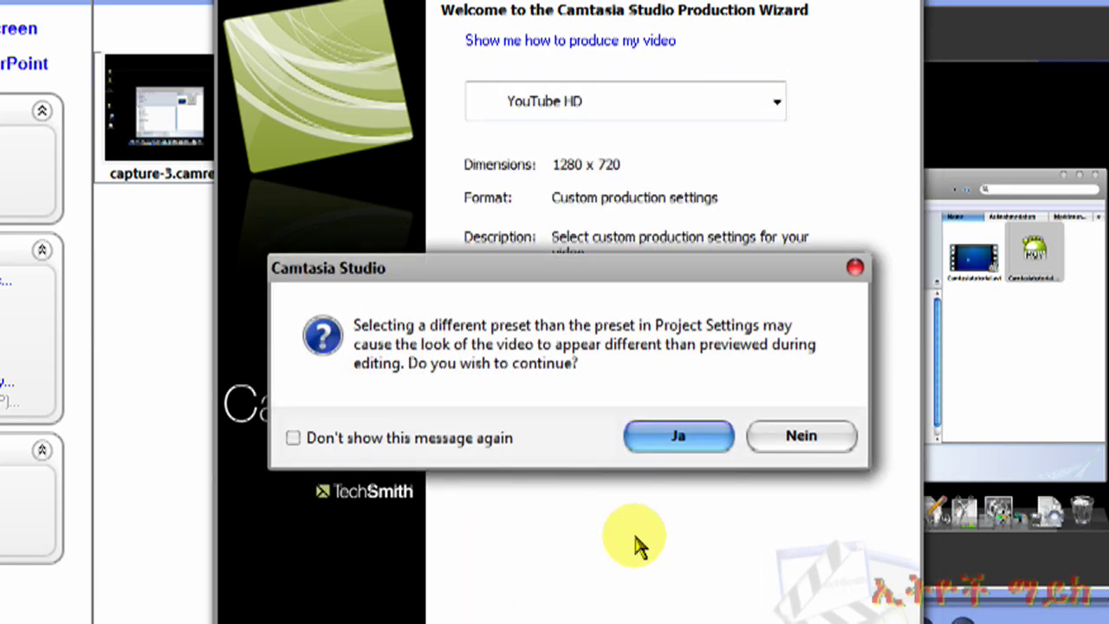
pyautogui.click(678, 435)
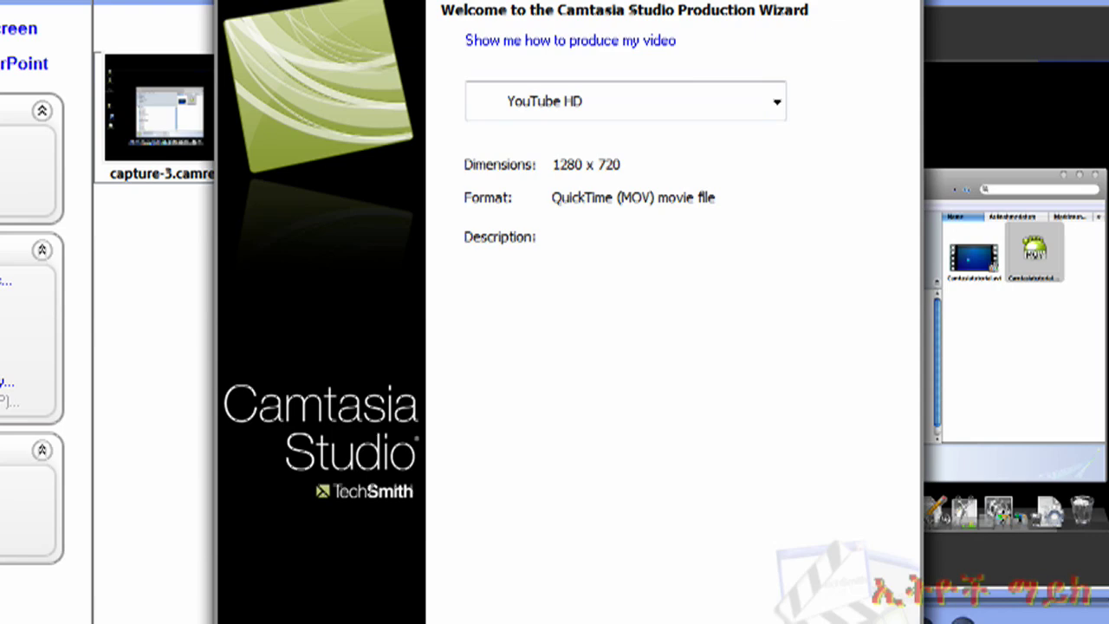
pyautogui.press('Return')
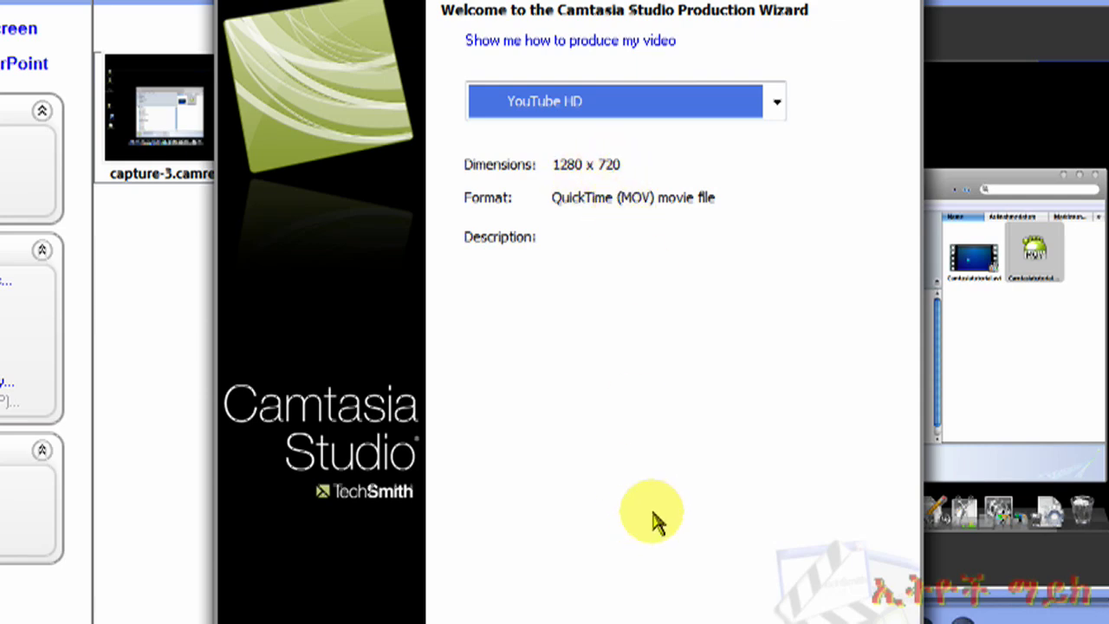
pyautogui.press('Return')
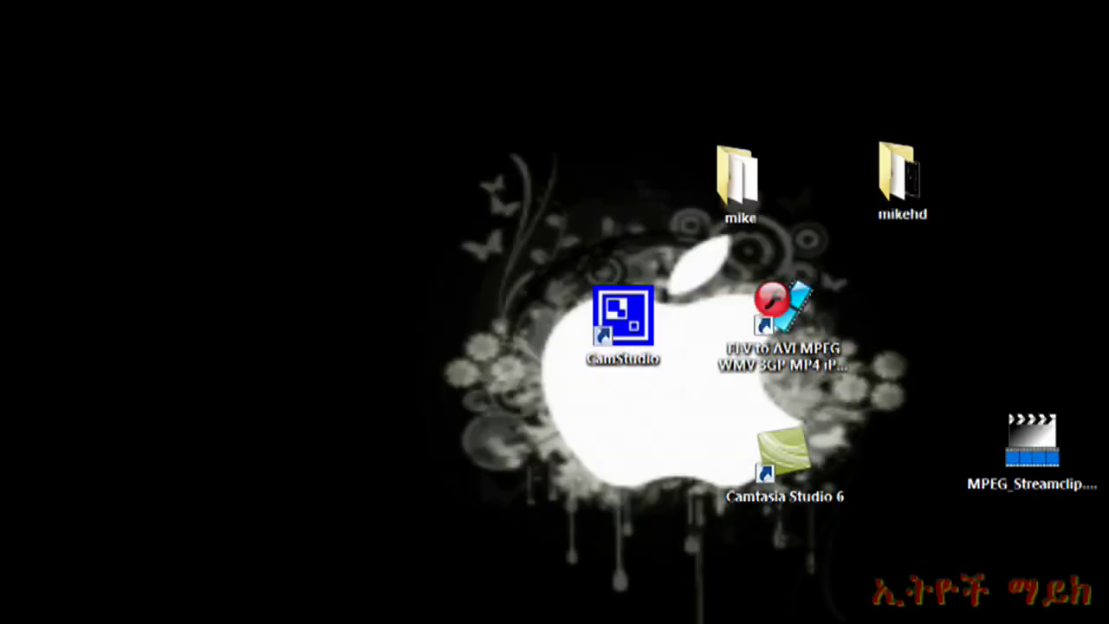
# Launch MPEG Streamclip from the desktop, allowing the unverified program to run.
pyautogui.click(1035, 446)
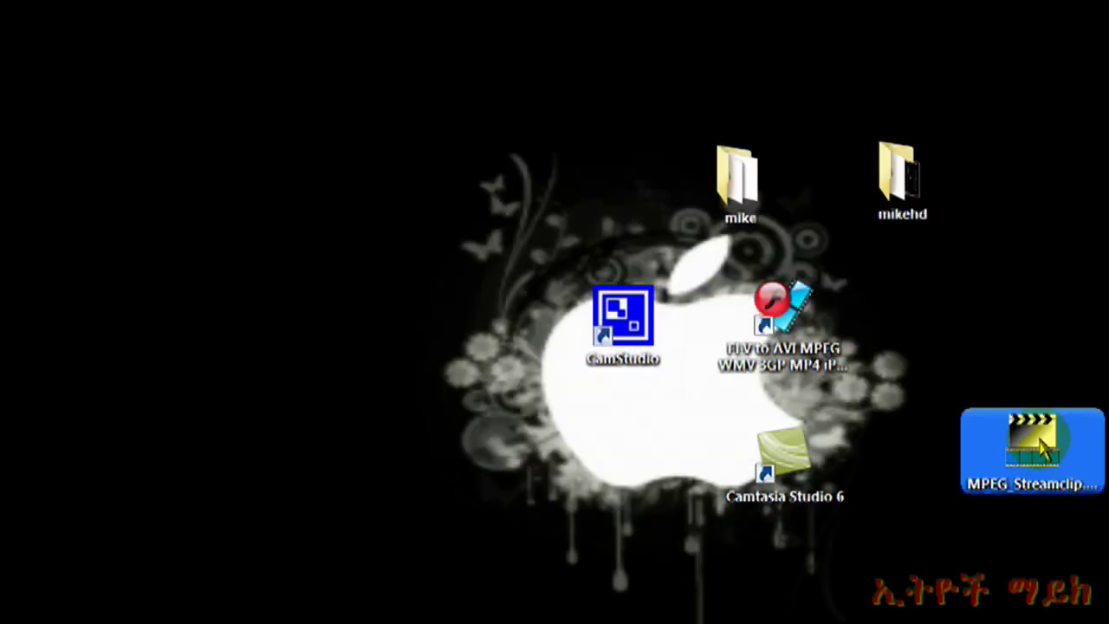
pyautogui.moveTo(1039, 438); pyautogui.dragTo(1002, 316)
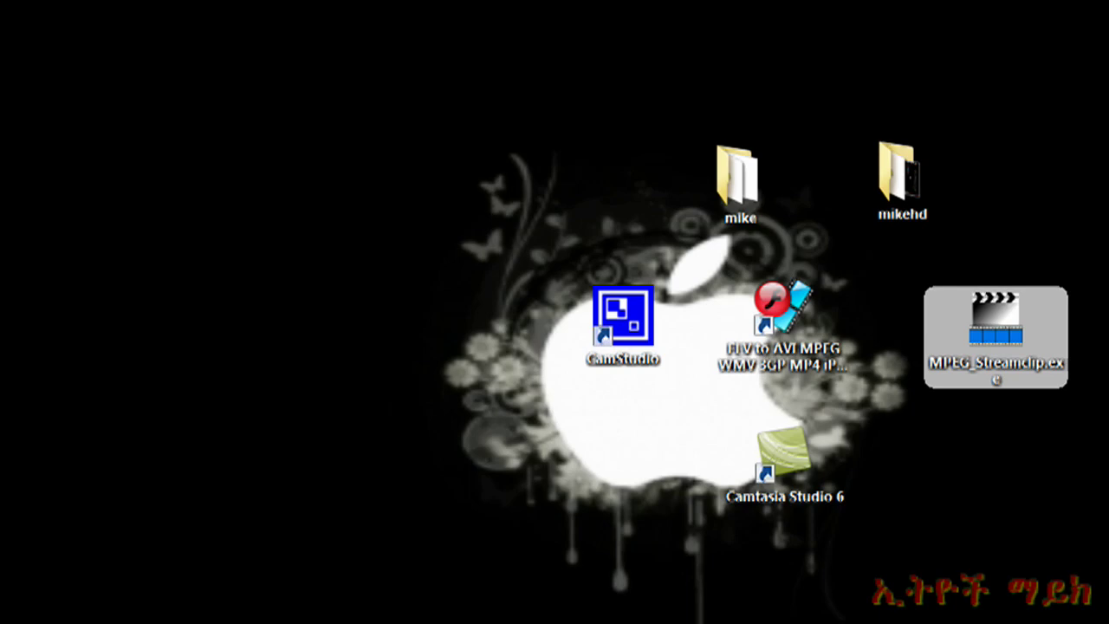
pyautogui.click(1005, 340)
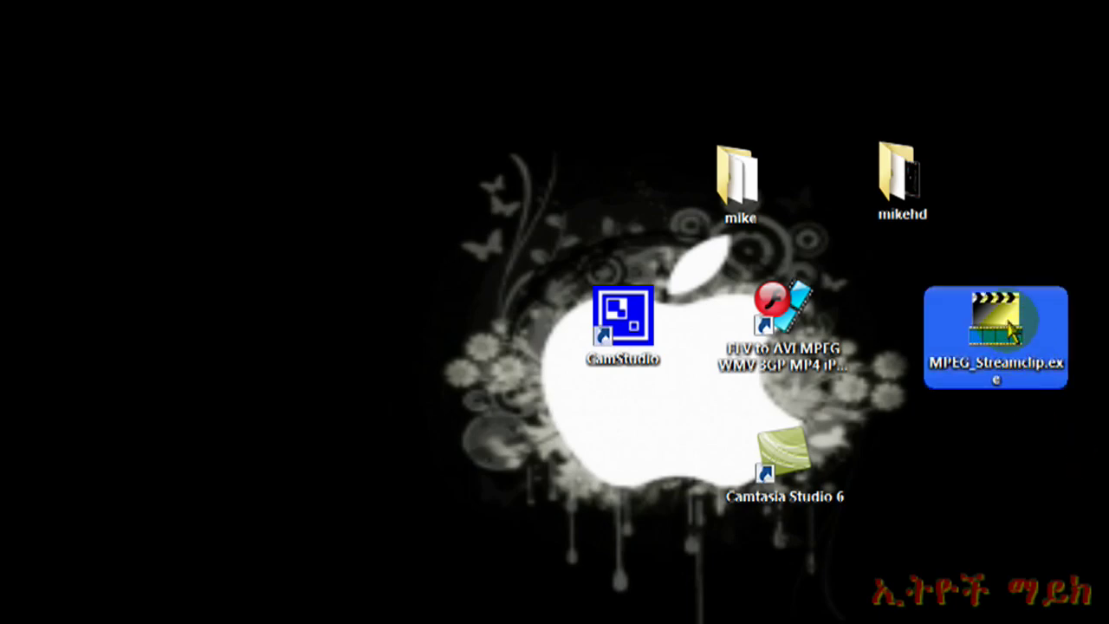
pyautogui.doubleClick(993, 334)
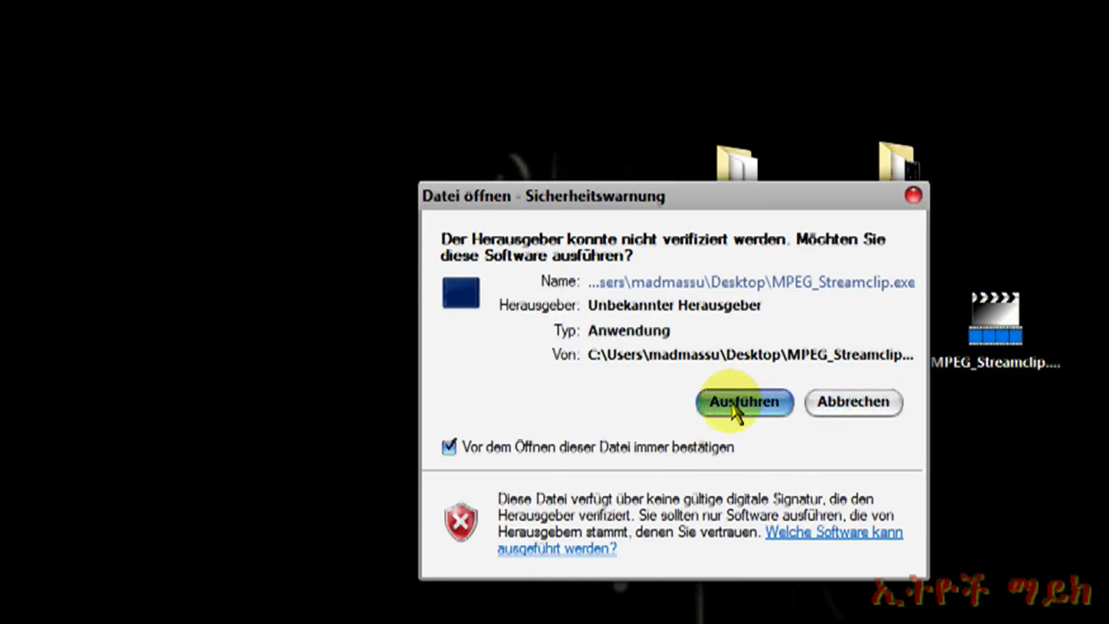
pyautogui.click(737, 401)
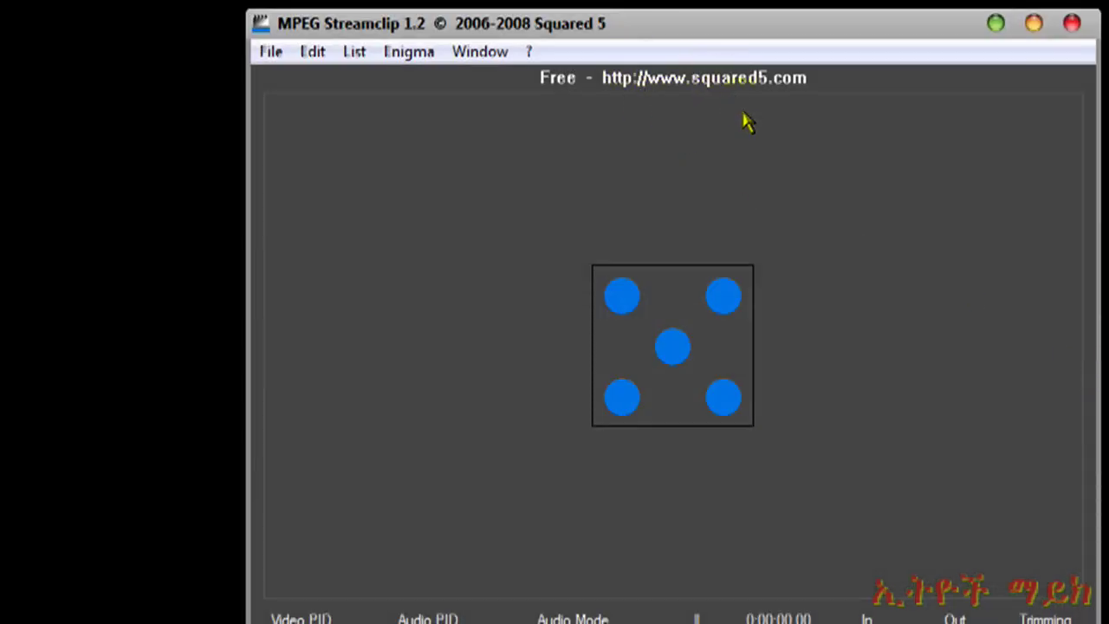
# In the Open Files dialog, delete the old mike.mp4, then open mike.mov.
pyautogui.click(272, 53)
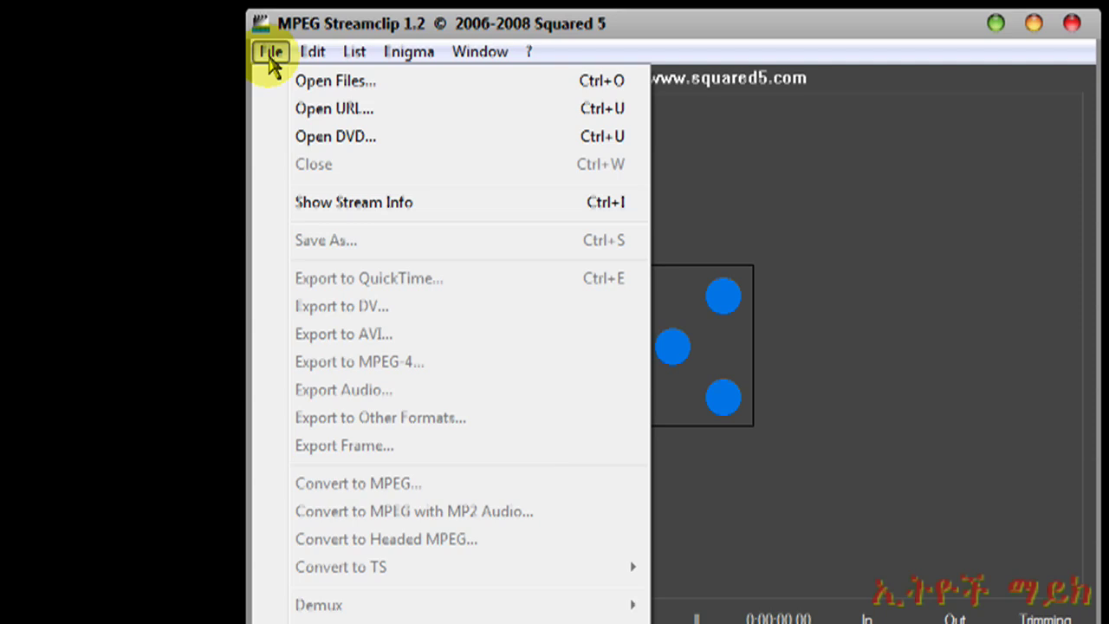
pyautogui.click(303, 83)
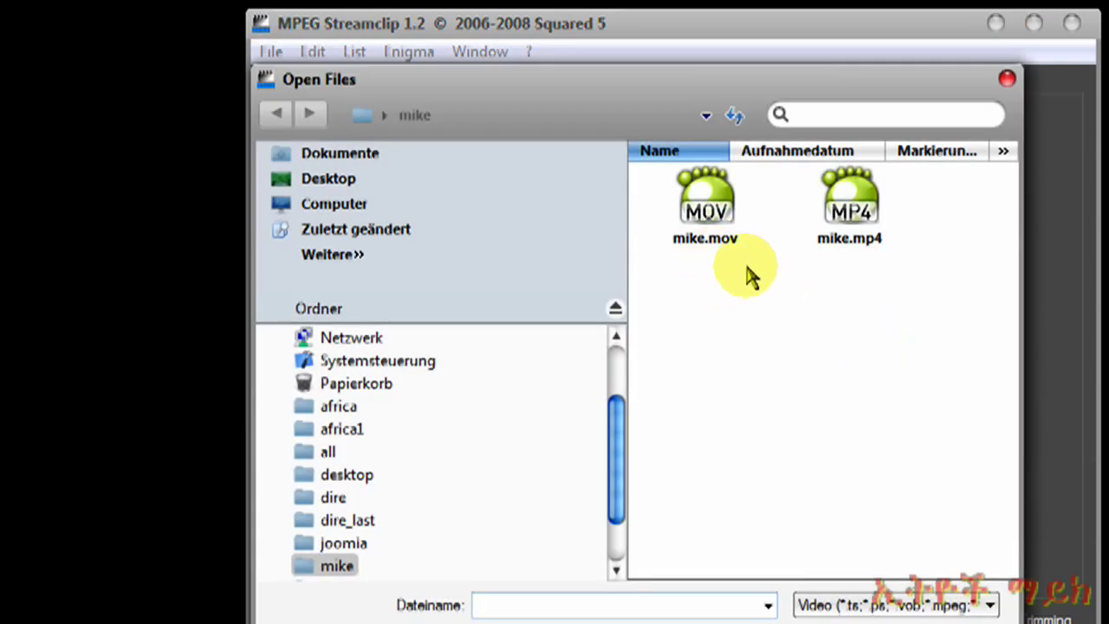
pyautogui.click(710, 217)
pyautogui.click(719, 264)
pyautogui.click(732, 238)
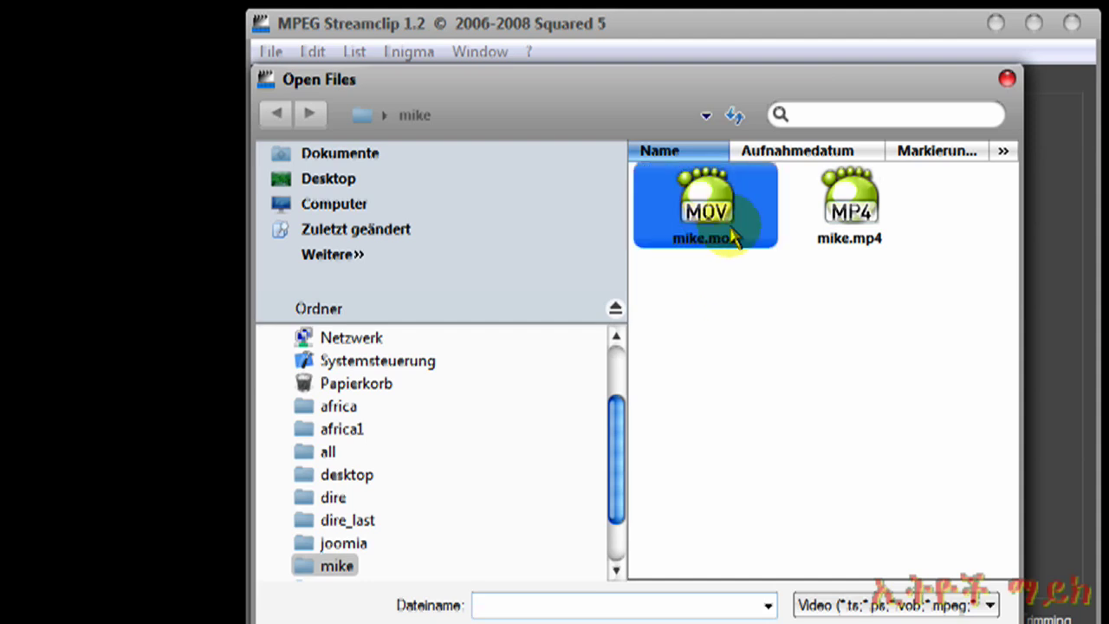
pyautogui.click(701, 280)
pyautogui.click(849, 221)
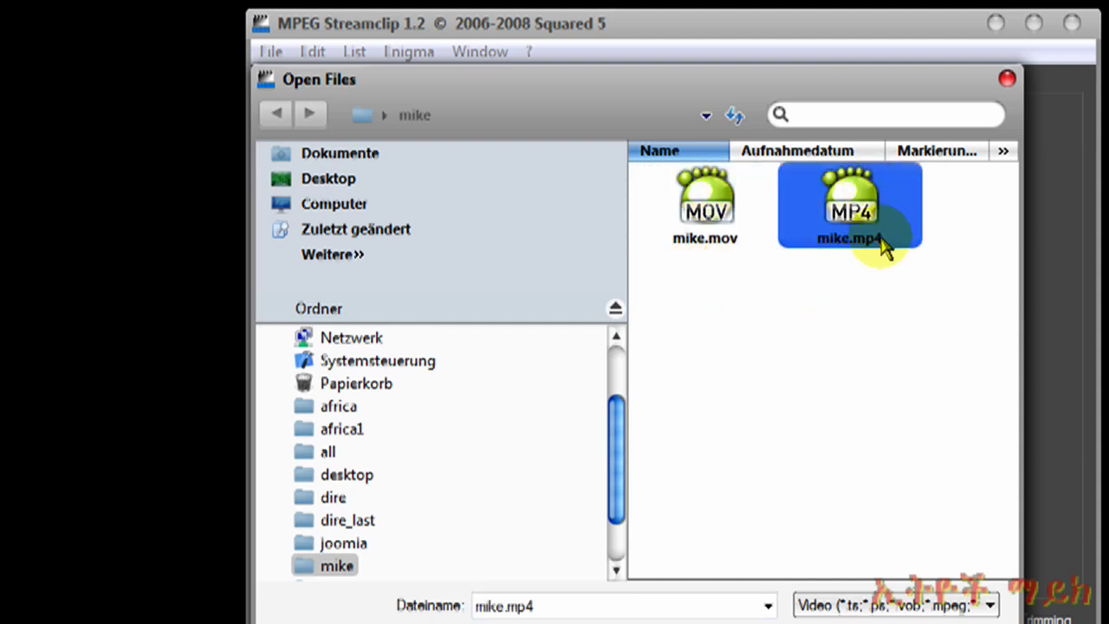
pyautogui.press('Delete')
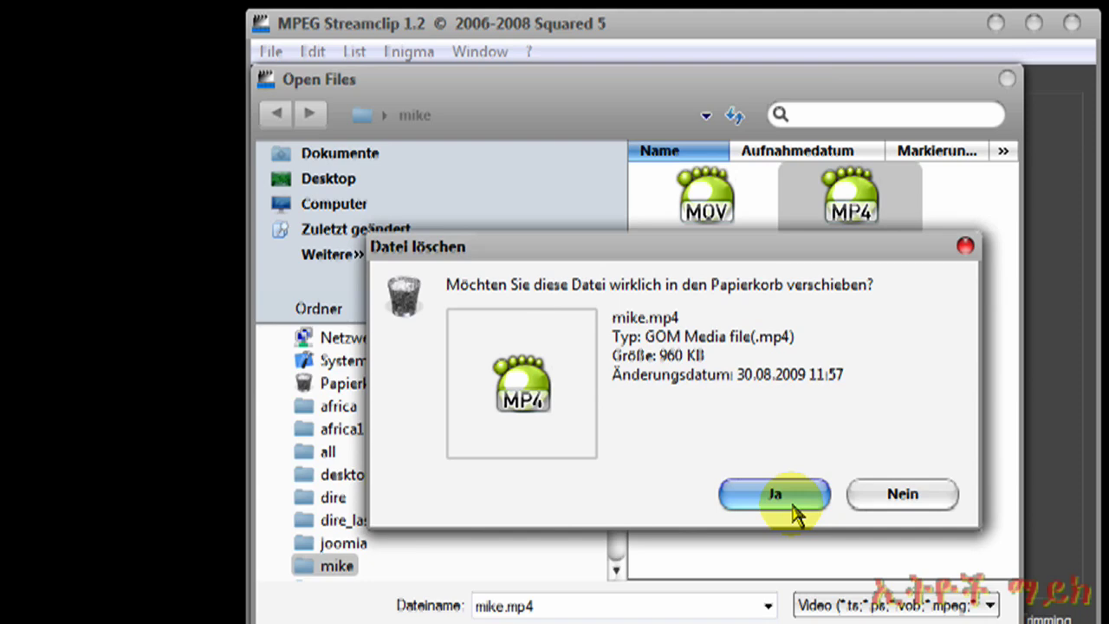
pyautogui.click(795, 513)
pyautogui.click(706, 215)
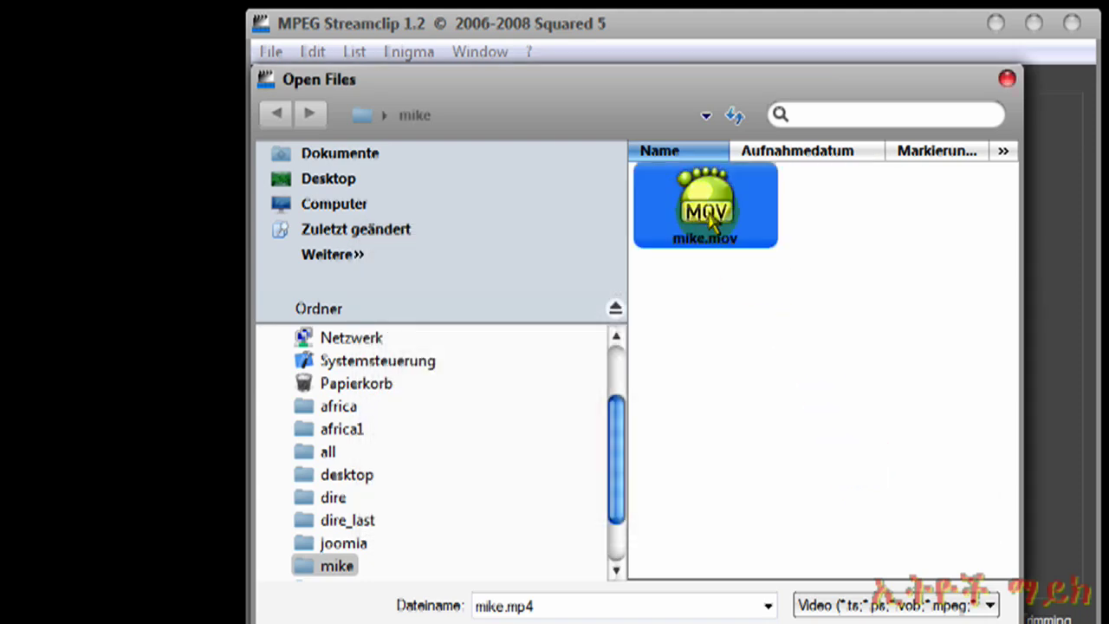
pyautogui.doubleClick(709, 221)
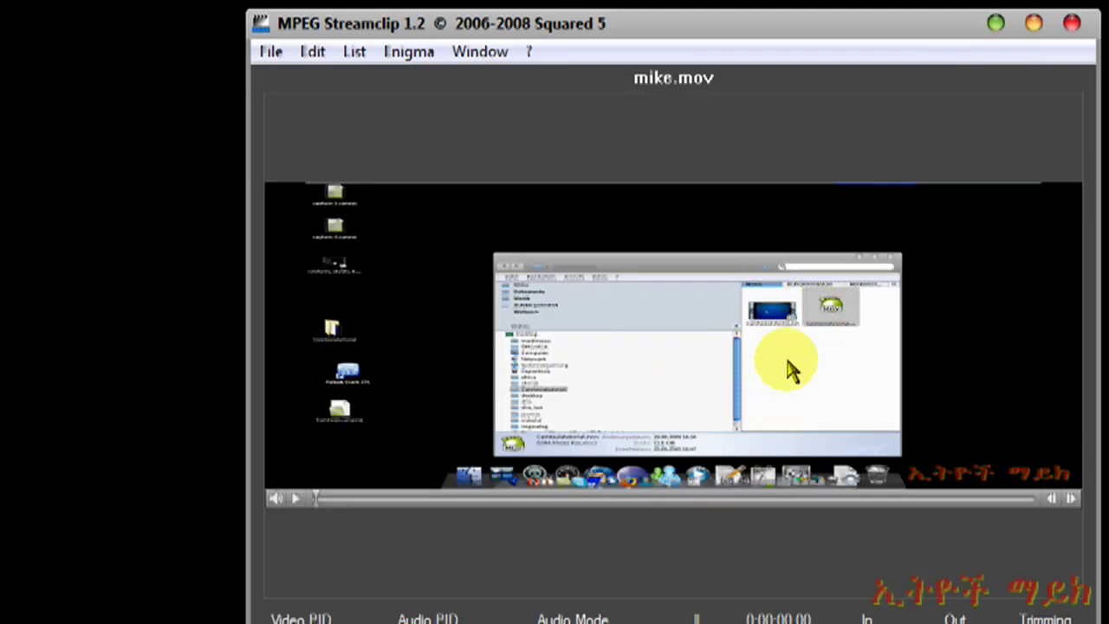
# Choose File > Export to MPEG-4 for mike.mov.
pyautogui.click(271, 54)
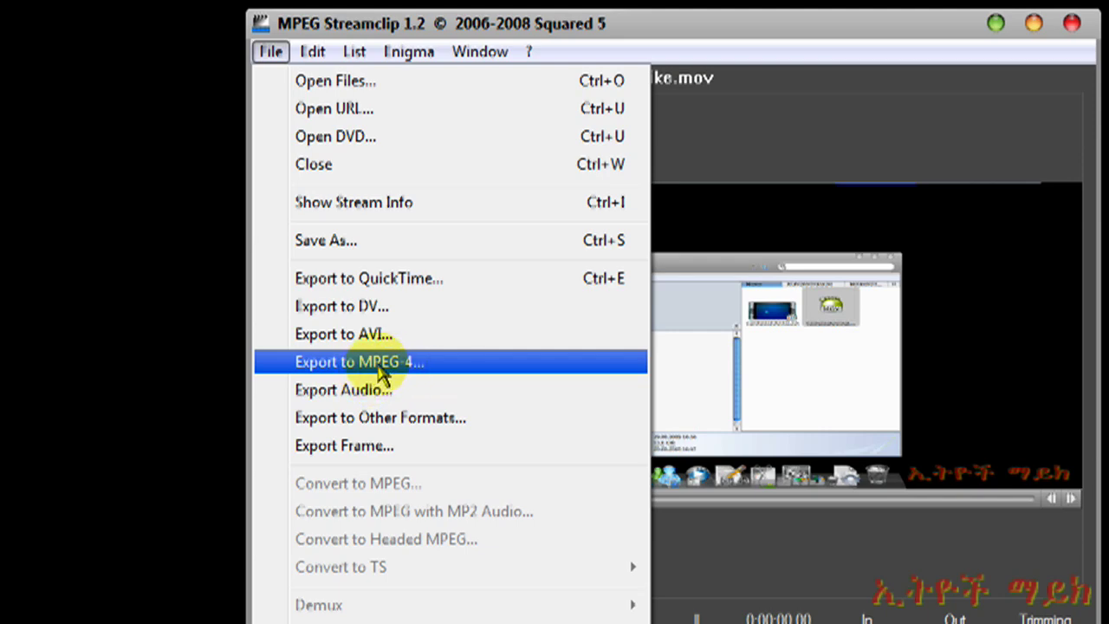
pyautogui.click(381, 368)
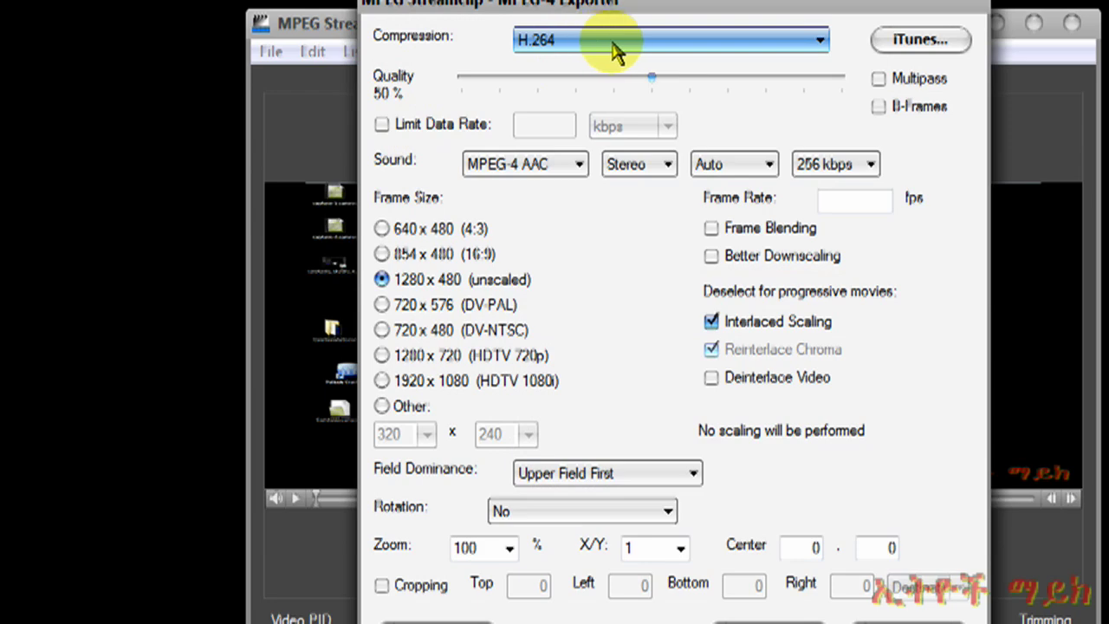
# Keep H.264, set quality 80%, size 1280x720 HDTV 720p, 30 fps, and deinterlace video.
pyautogui.click(610, 49)
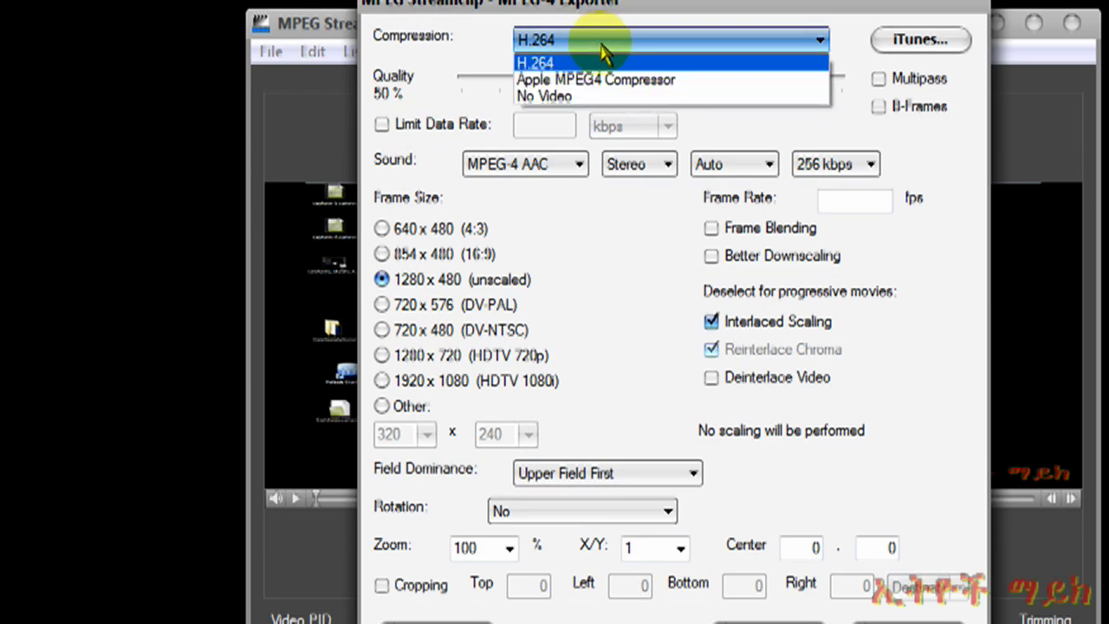
pyautogui.click(589, 50)
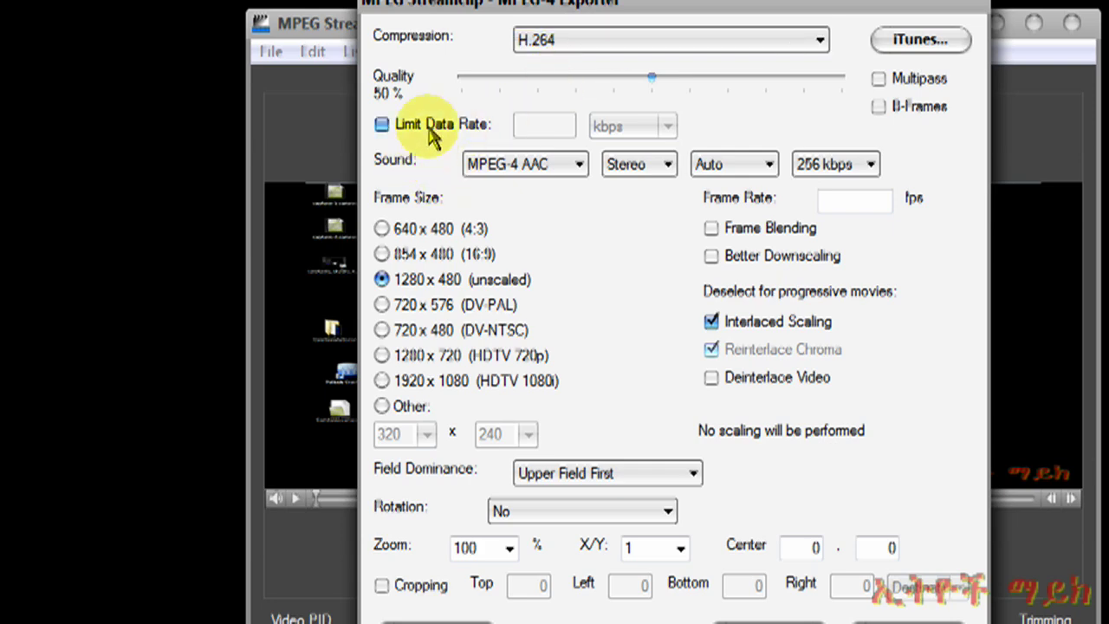
pyautogui.moveTo(656, 83); pyautogui.dragTo(770, 90)
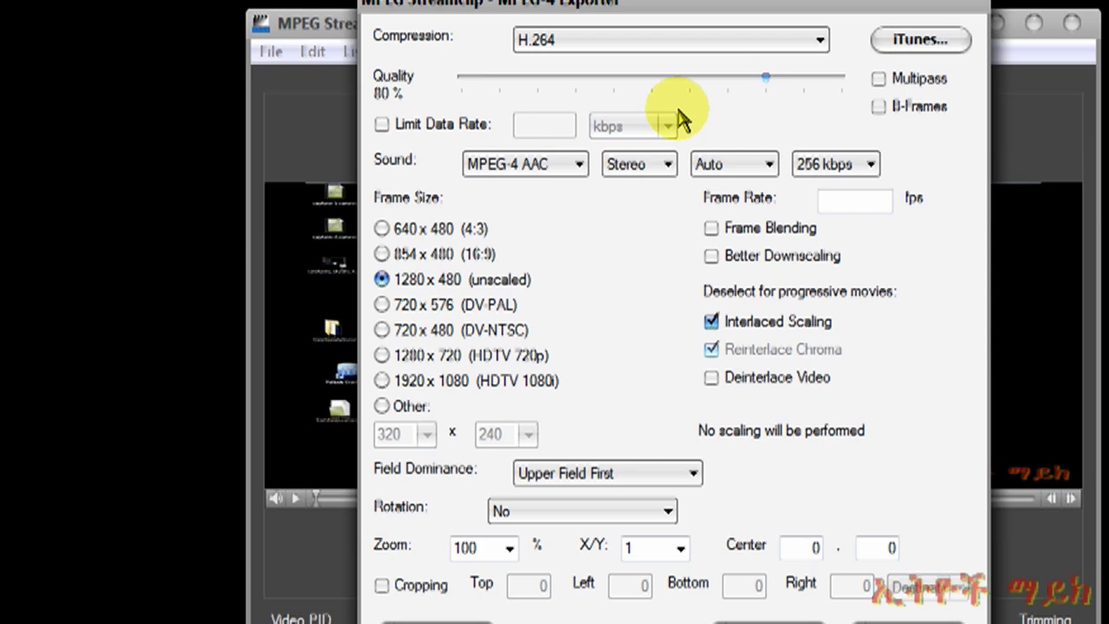
pyautogui.click(383, 356)
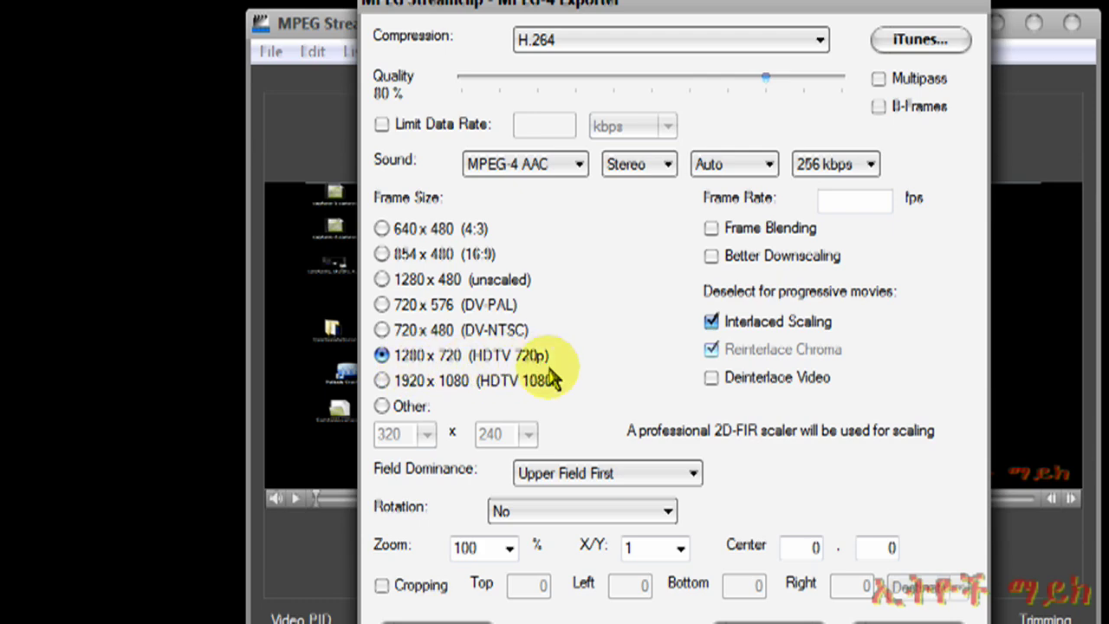
pyautogui.click(875, 208)
pyautogui.write('30')
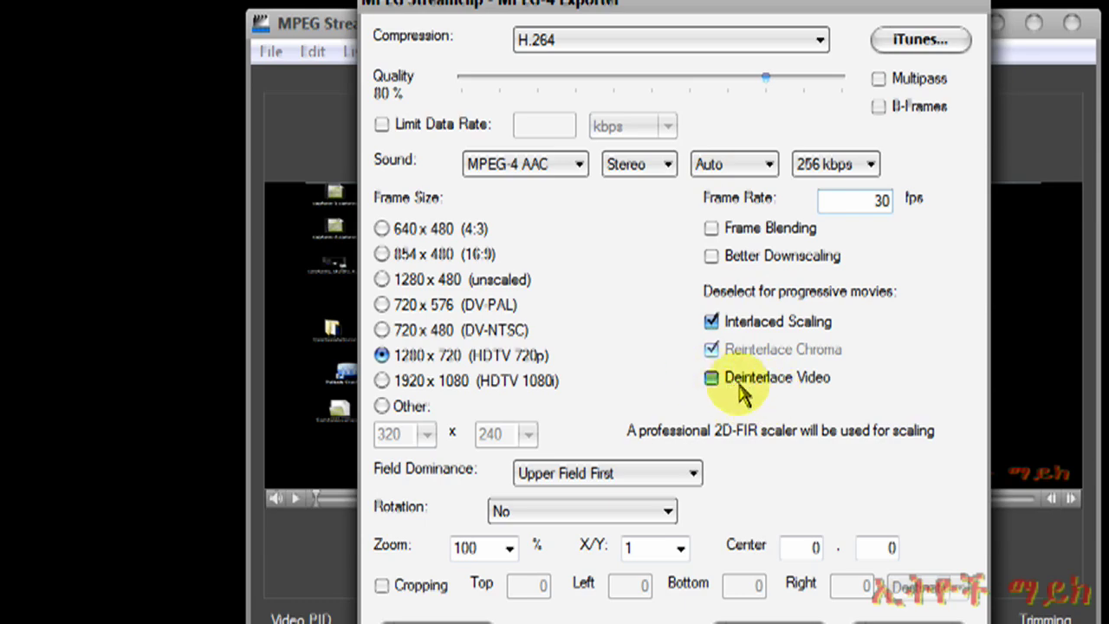
pyautogui.click(710, 378)
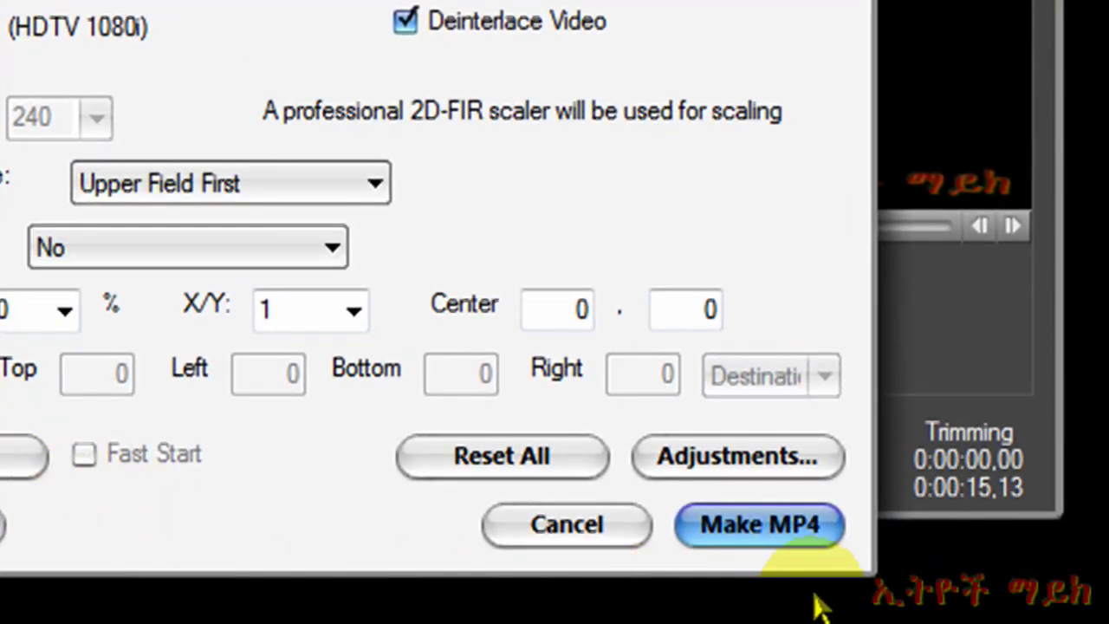
# Make the MP4, saving it as mike.mp4 in the mike folder, and let it encode.
pyautogui.click(802, 544)
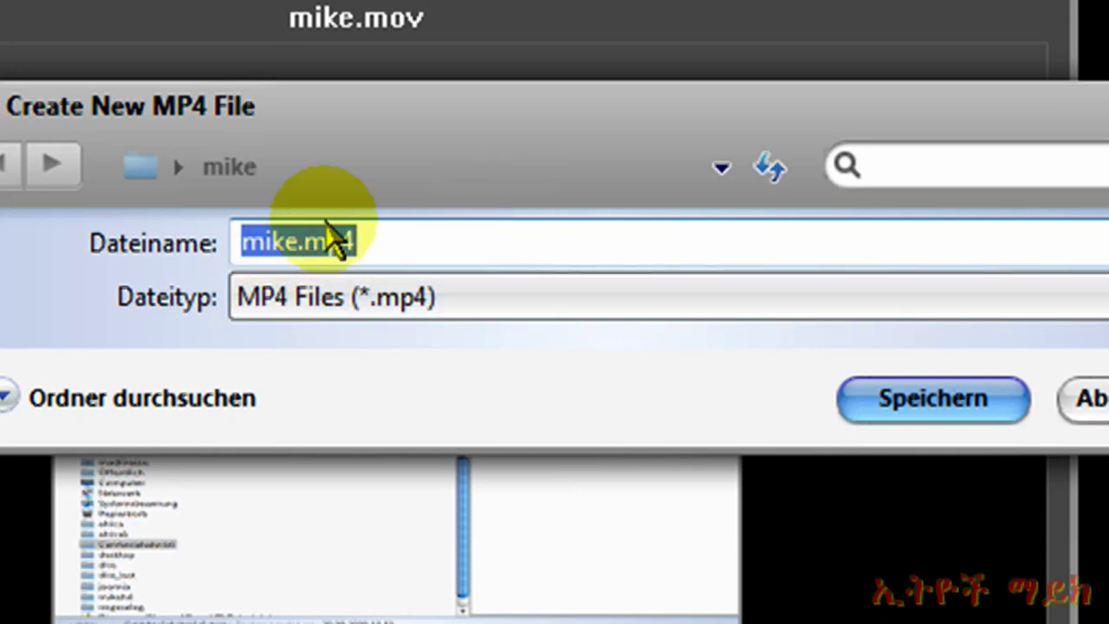
pyautogui.click(951, 412)
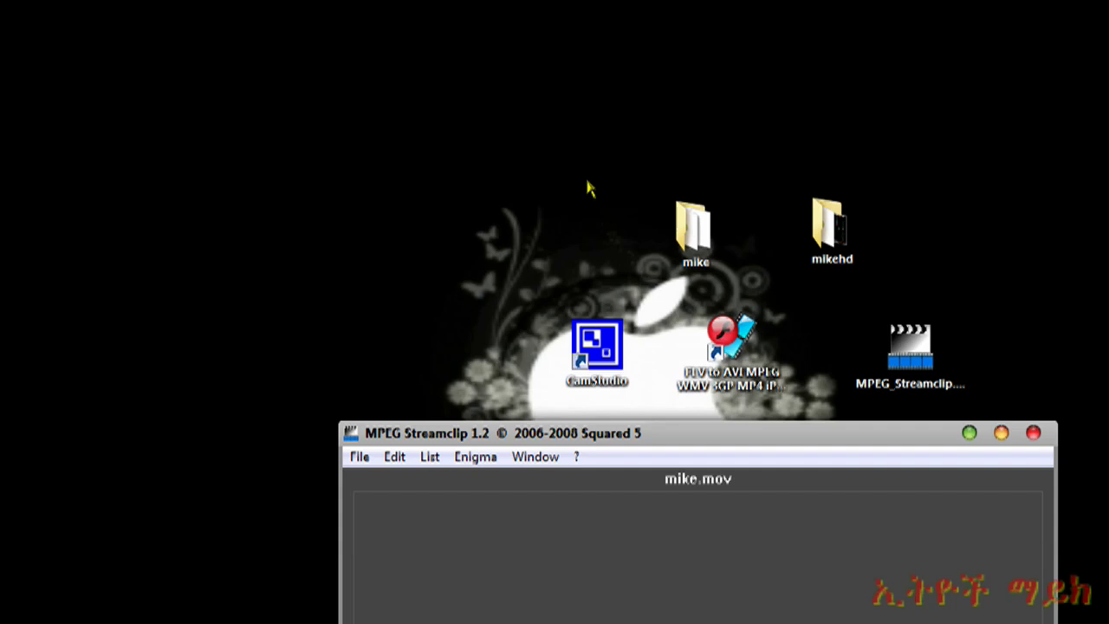
# Move the Streamclip window aside and open the mike folder to see mike.mp4 beside mike.mov.
pyautogui.moveTo(814, 433); pyautogui.dragTo(717, 175)
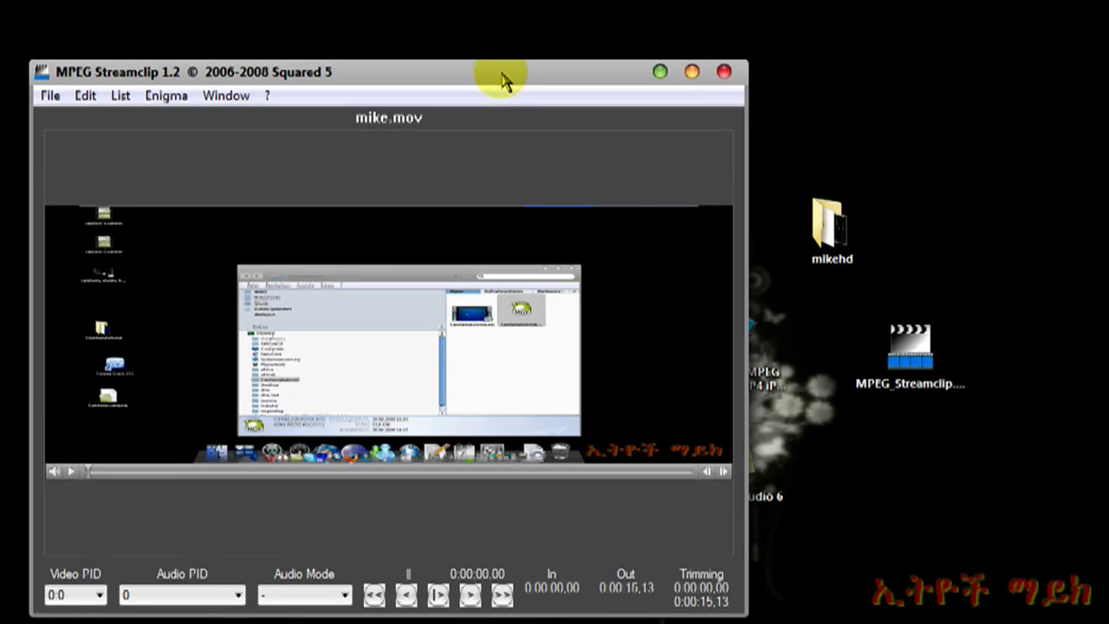
pyautogui.moveTo(717, 176); pyautogui.dragTo(444, 63)
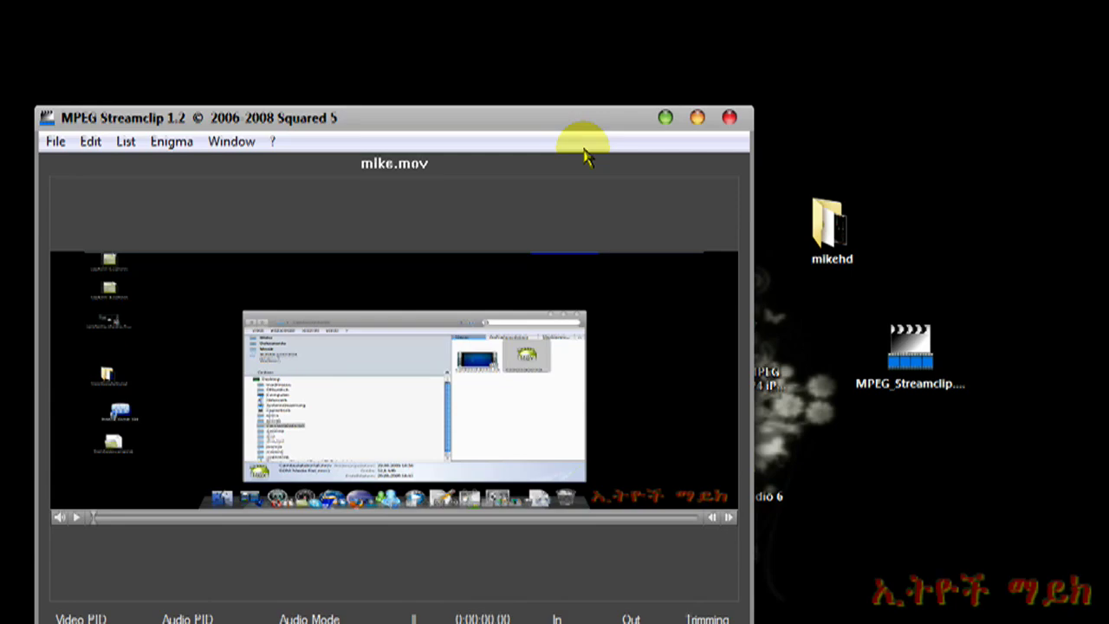
pyautogui.moveTo(554, 78); pyautogui.dragTo(474, 165)
pyautogui.doubleClick(712, 251)
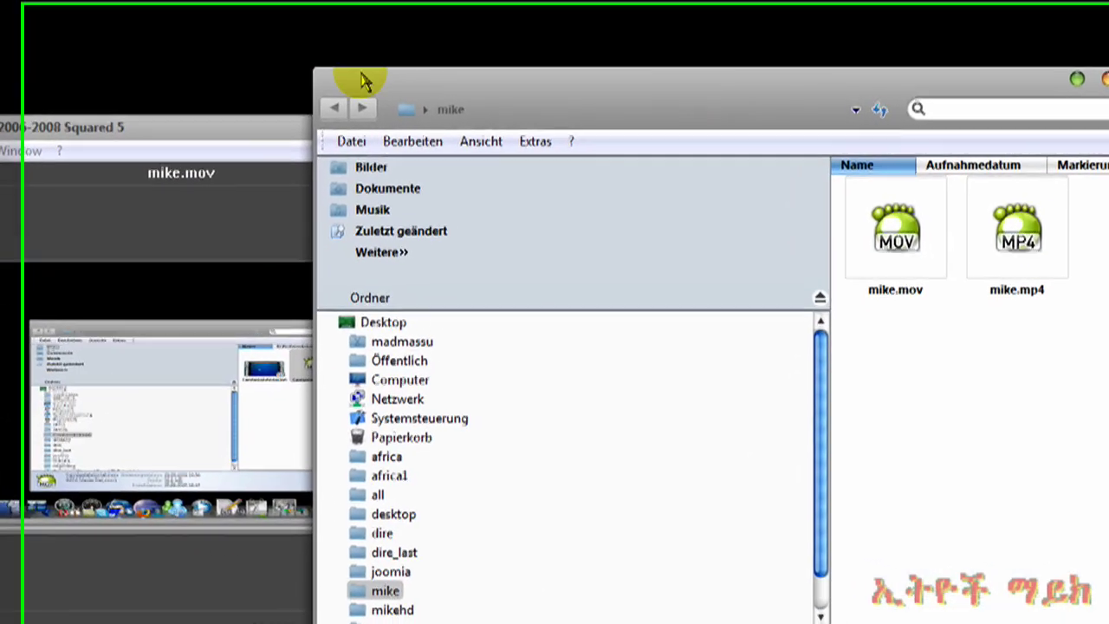
pyautogui.click(242, 39)
pyautogui.moveTo(243, 39); pyautogui.dragTo(262, 19)
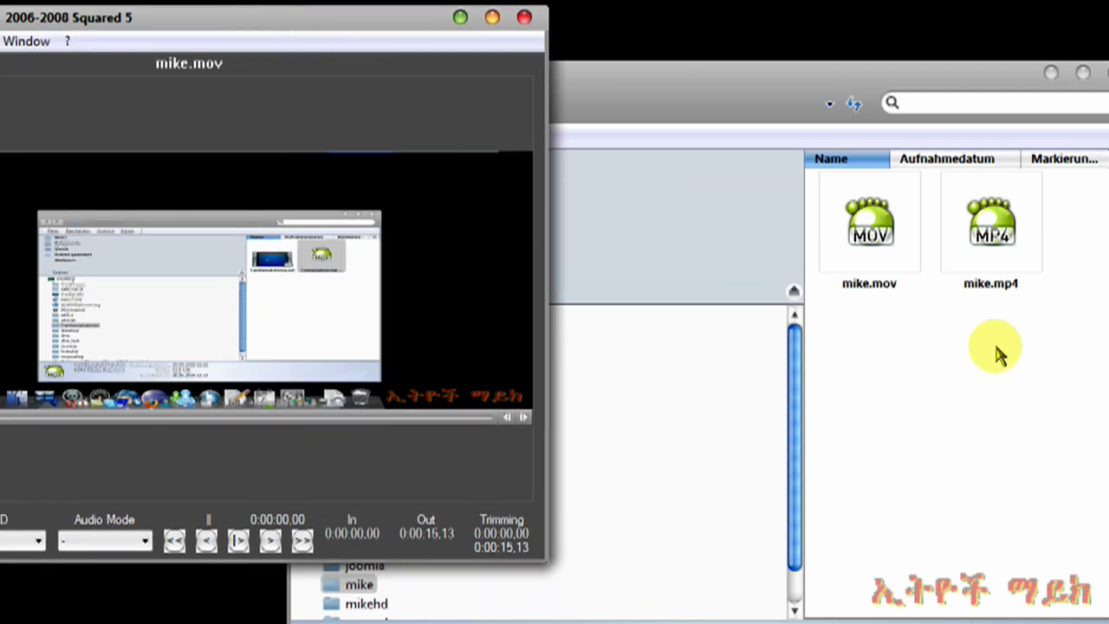